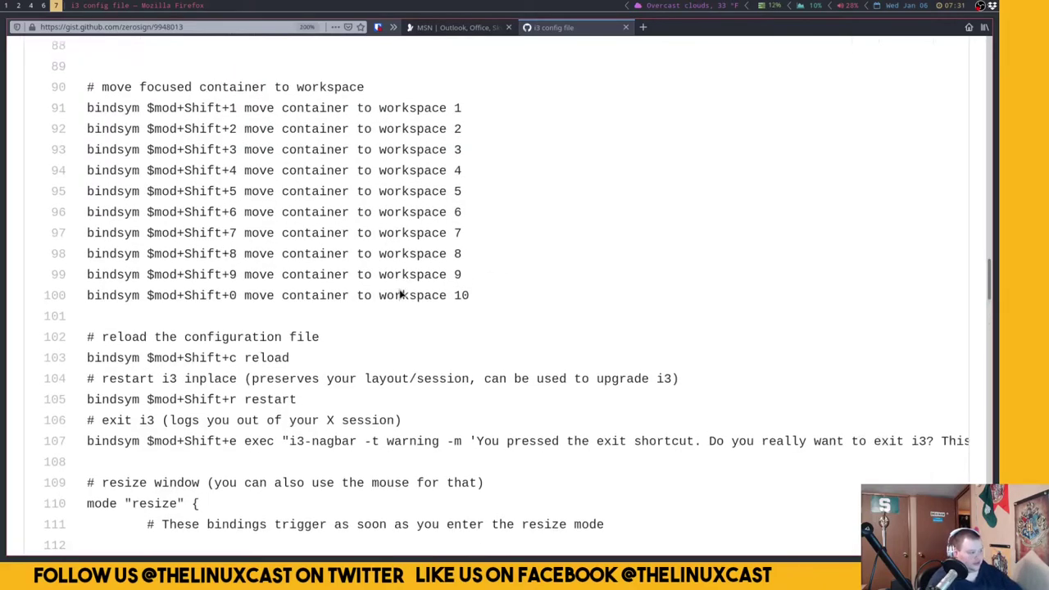
Review the sample i3 config file on GitHub and highlight the focus-change key bindings
{"action": "scroll", "coordinate": [400, 294], "scroll_direction": "up", "scroll_amount": 13}
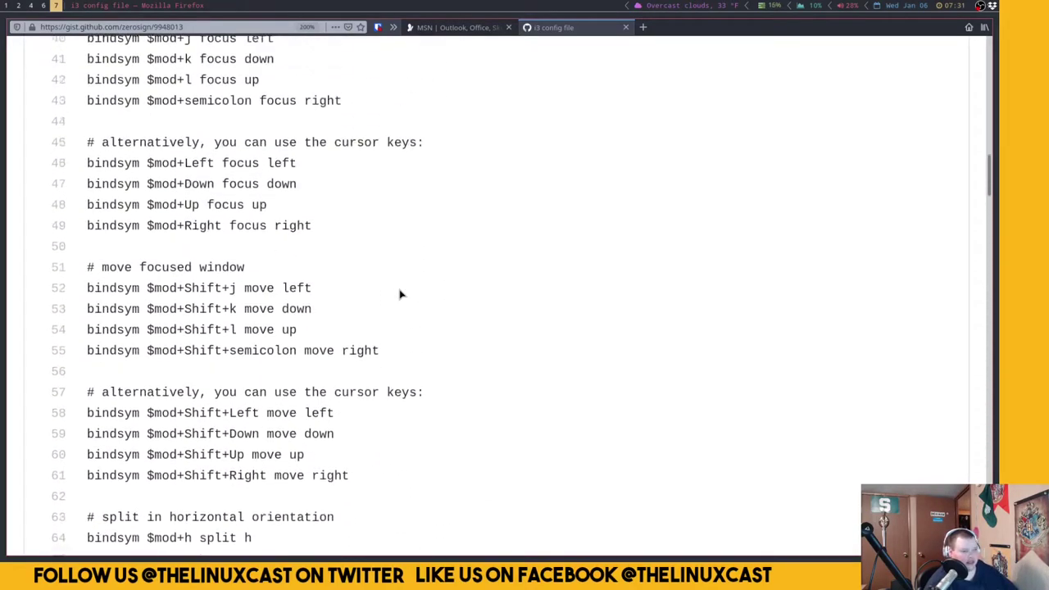
{"action": "scroll", "coordinate": [403, 295], "scroll_direction": "up", "scroll_amount": 4}
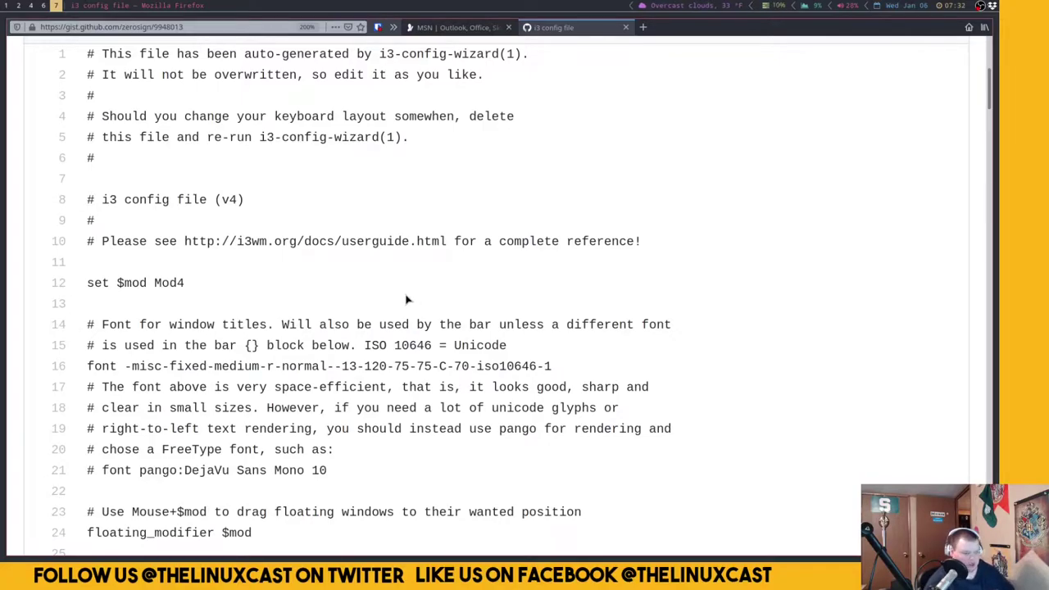
{"action": "scroll", "coordinate": [405, 339], "scroll_direction": "down", "scroll_amount": 6}
{"action": "scroll", "coordinate": [210, 180], "scroll_direction": "down", "scroll_amount": 3}
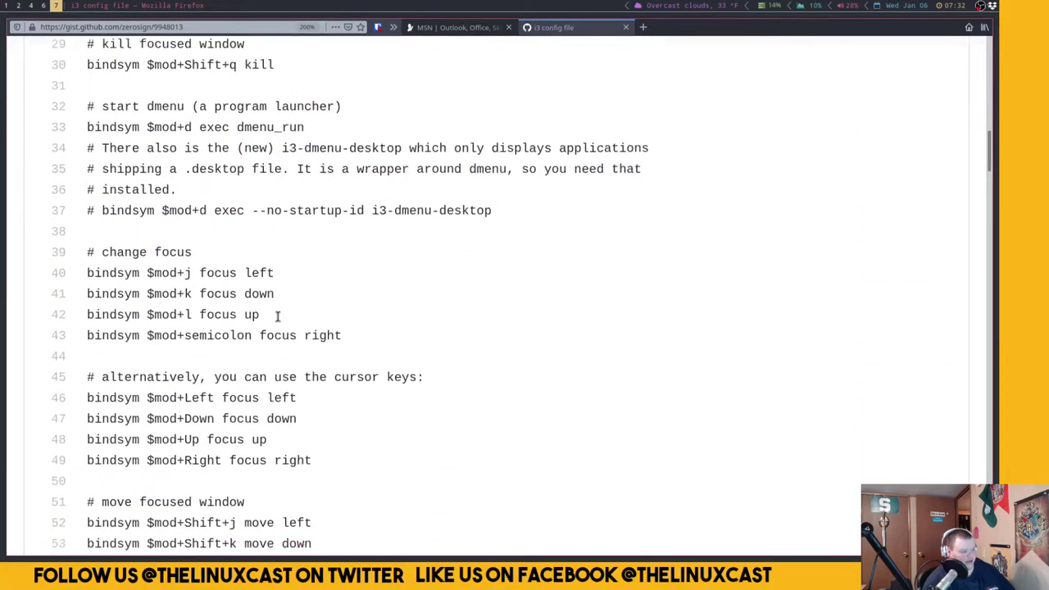
{"action": "left_click_drag", "start_coordinate": [105, 112], "coordinate": [210, 173]}
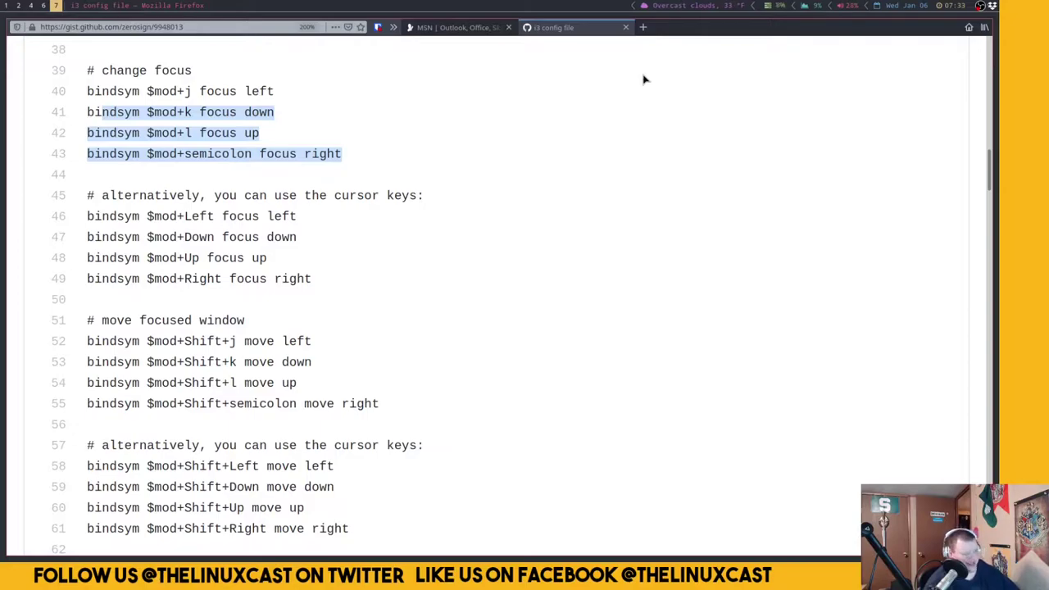
Switch to workspace 4 and review the local i3 config through the system mode section, highlighting parts of the suspend binding
{"action": "key", "text": "super+4"}
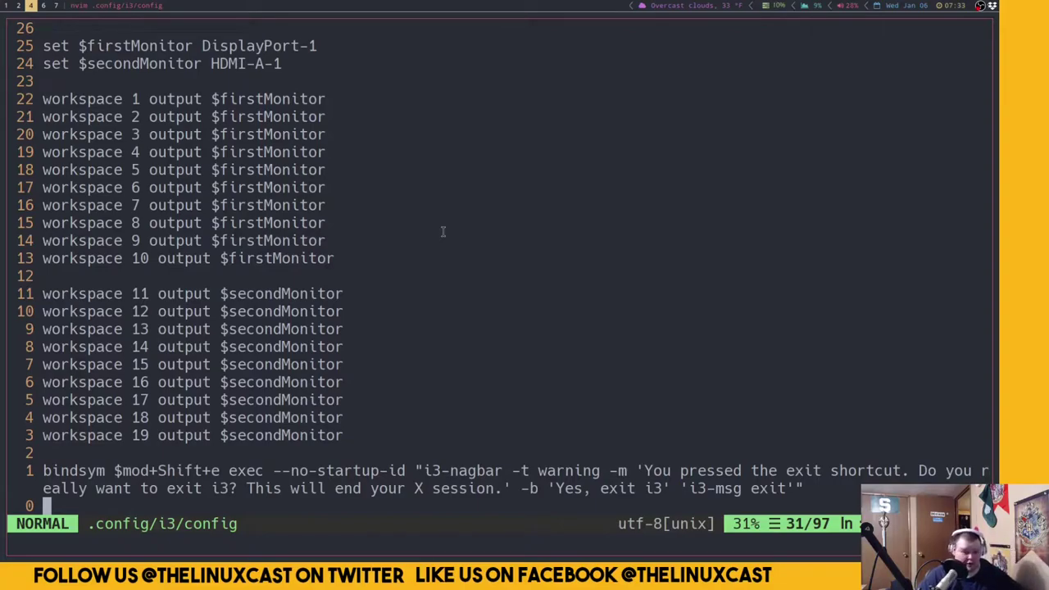
{"action": "key", "text": "9k"}
{"action": "key", "text": "6j"}
{"action": "key", "text": "j"}
{"action": "key", "text": "j"}
{"action": "key", "text": "j"}
{"action": "key", "text": "j"}
{"action": "key", "text": "j"}
{"action": "key", "text": "j"}
{"action": "key", "text": "j"}
{"action": "key", "text": "j"}
{"action": "key", "text": "j"}
{"action": "key", "text": "j"}
{"action": "key", "text": "j"}
{"action": "key", "text": "j"}
{"action": "key", "text": "j"}
{"action": "key", "text": "j"}
{"action": "key", "text": "j"}
{"action": "key", "text": "j"}
{"action": "key", "text": "j"}
{"action": "key", "text": "j"}
{"action": "key", "text": "j"}
{"action": "key", "text": "j"}
{"action": "key", "text": "j"}
{"action": "key", "text": "j"}
{"action": "key", "text": "j"}
{"action": "key", "text": "j"}
{"action": "key", "text": "j"}
{"action": "key", "text": "j"}
{"action": "key", "text": "j"}
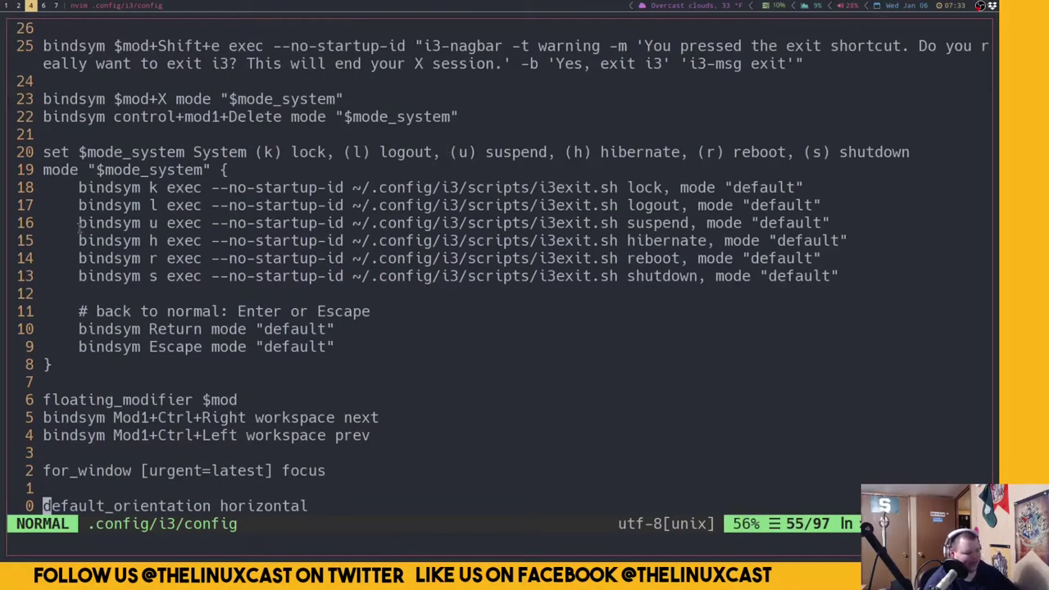
{"action": "left_click_drag", "start_coordinate": [70, 223], "coordinate": [142, 220]}
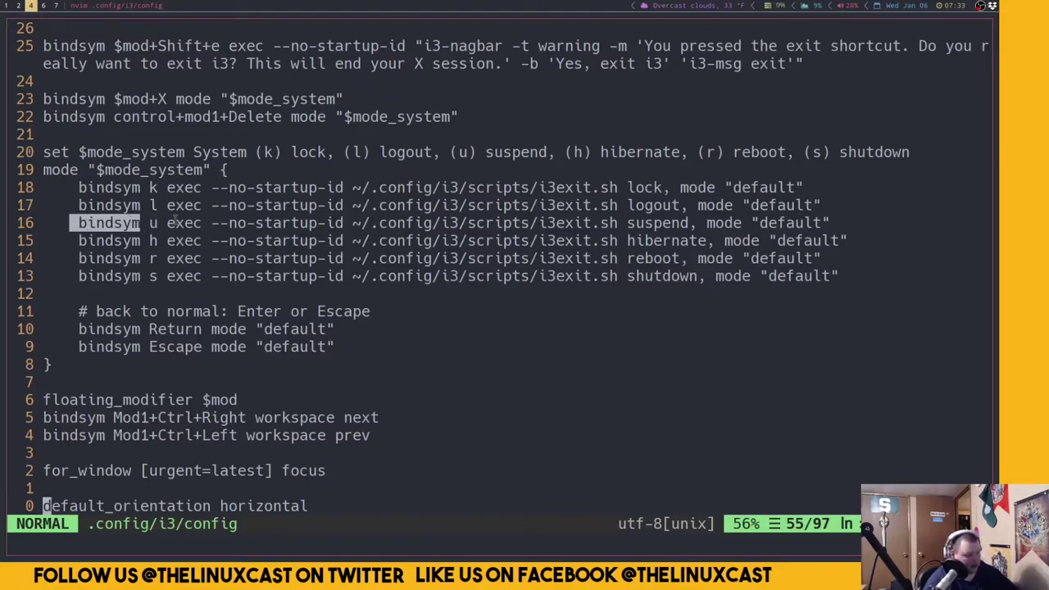
{"action": "left_click_drag", "start_coordinate": [228, 223], "coordinate": [653, 223]}
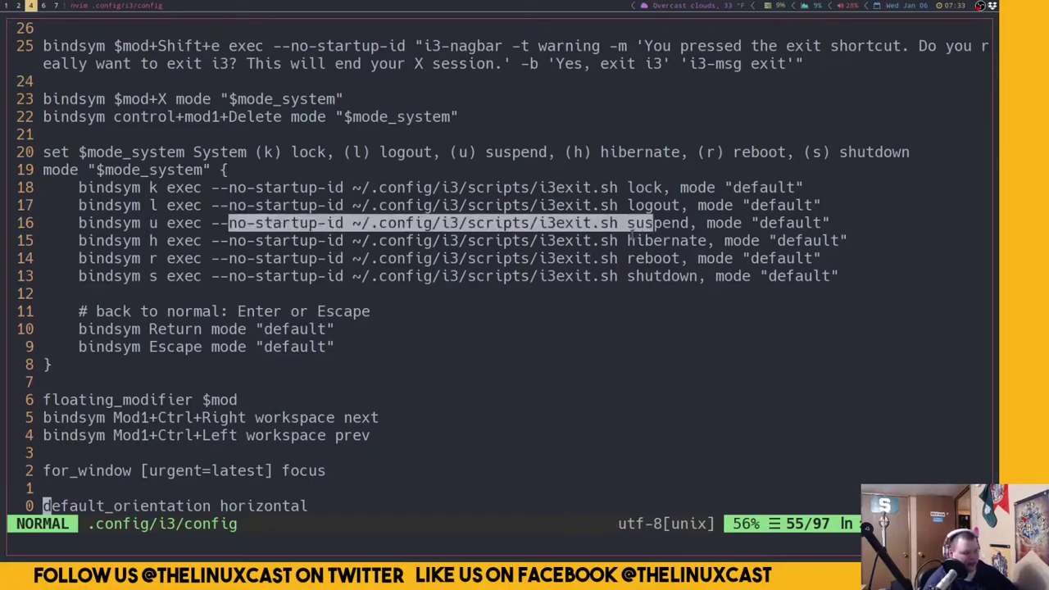
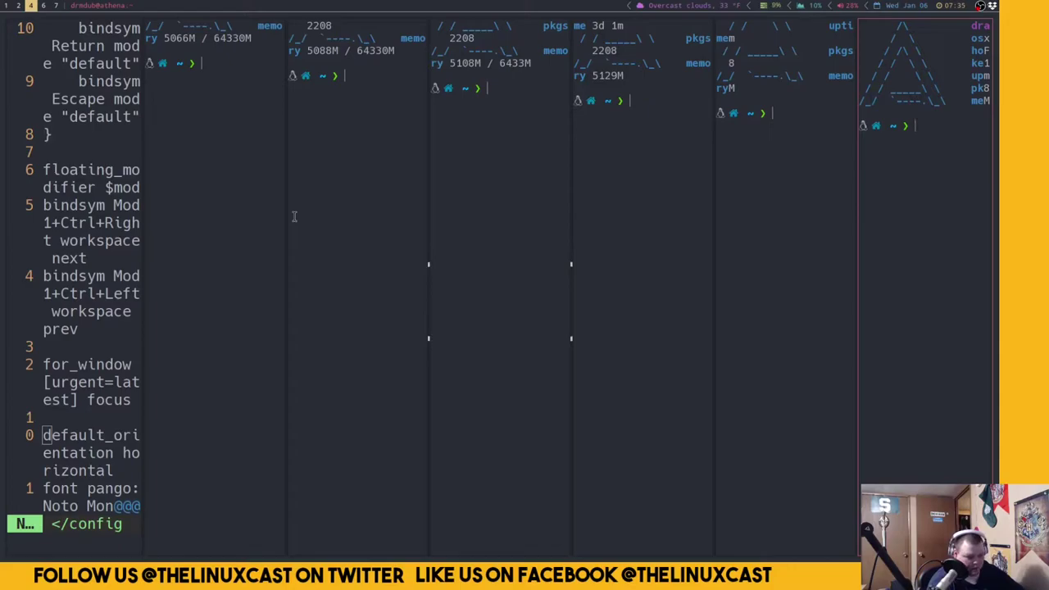
Open five more terminals stacked vertically in the last column of the i3 workspace
{"action": "key", "text": "super+Return"}
{"action": "key", "text": "super+Return"}
{"action": "key", "text": "super+Return"}
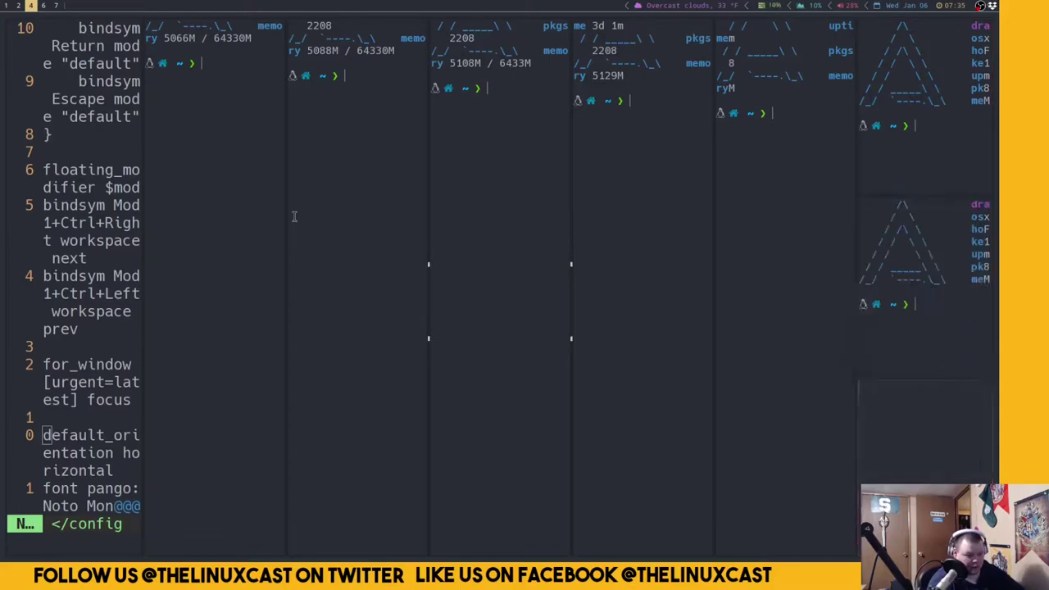
{"action": "key", "text": "super+Return"}
{"action": "key", "text": "super+Return"}
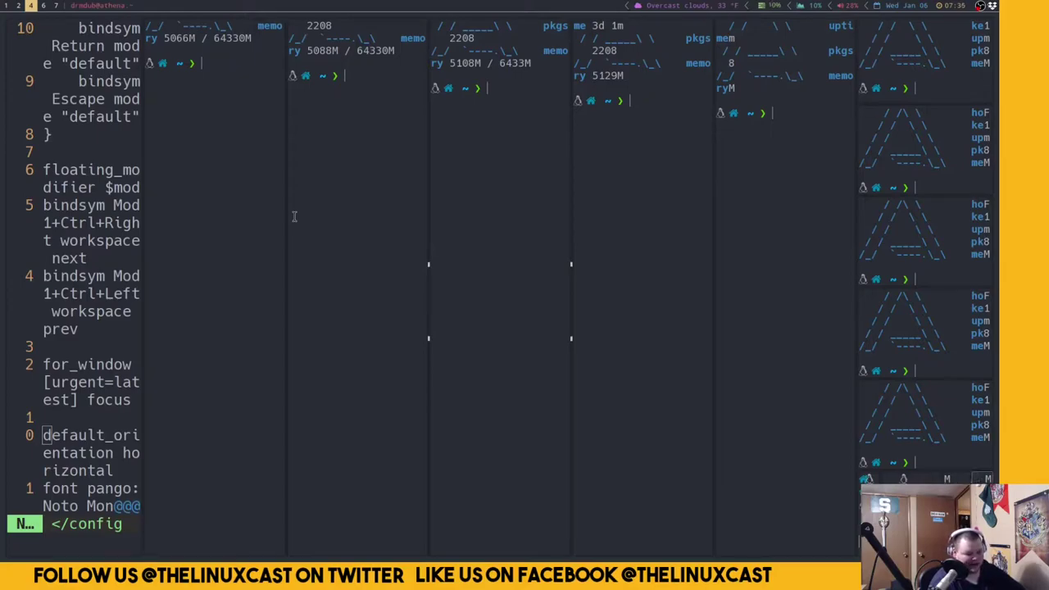
Close the stacked terminals and the other extra terminals beside the config editor, one after another
{"action": "key", "text": "super+shift+q"}
{"action": "key", "text": "super+shift+q"}
{"action": "key", "text": "super+shift+q"}
{"action": "key", "text": "super+shift+q"}
{"action": "key", "text": "super+shift+q"}
{"action": "key", "text": "super+shift+q"}
{"action": "key", "text": "super+shift+q"}
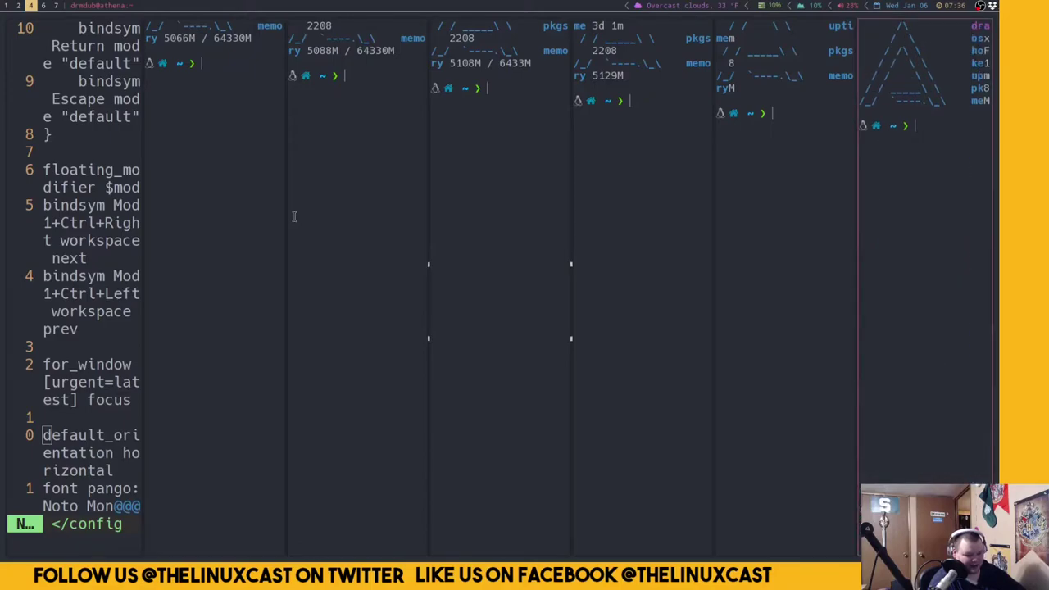
{"action": "key", "text": "super+shift+q"}
{"action": "key", "text": "super+shift+q"}
{"action": "key", "text": "super+shift+q"}
{"action": "key", "text": "super+shift+q"}
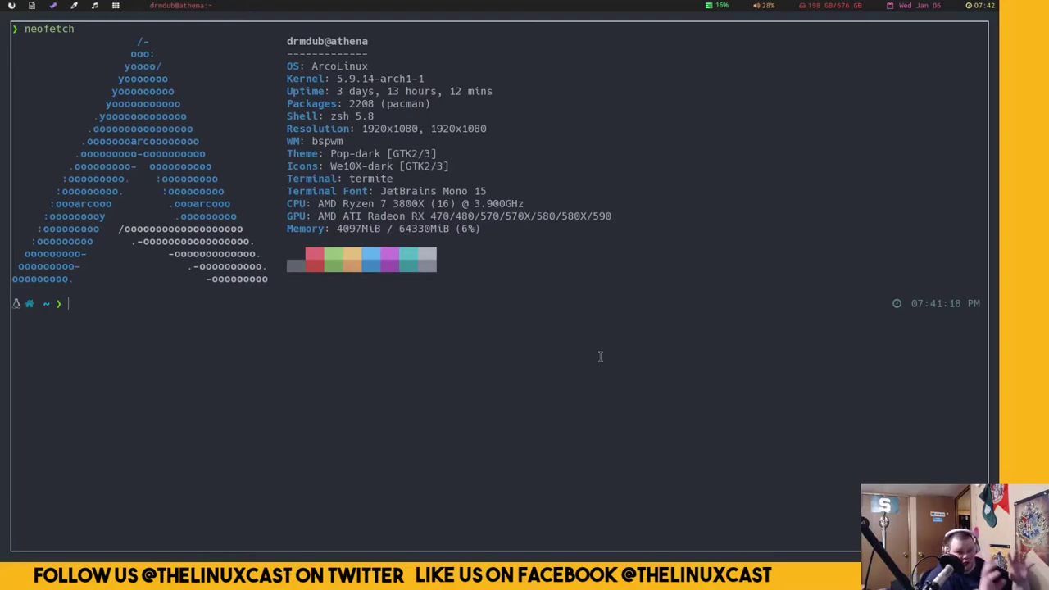
Open five new terminals in the bspwm session beside the neofetch terminal to demonstrate its automatic tiling
{"action": "key", "text": "super+Return"}
{"action": "key", "text": "super+Return"}
{"action": "key", "text": "super+Return"}
{"action": "key", "text": "super+Return"}
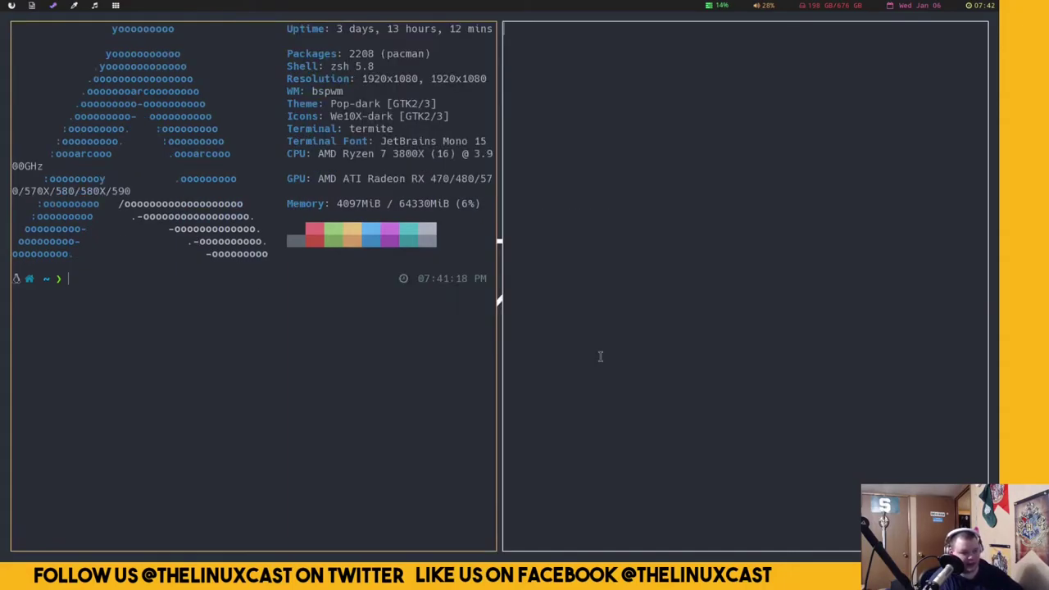
{"action": "key", "text": "super+Return"}
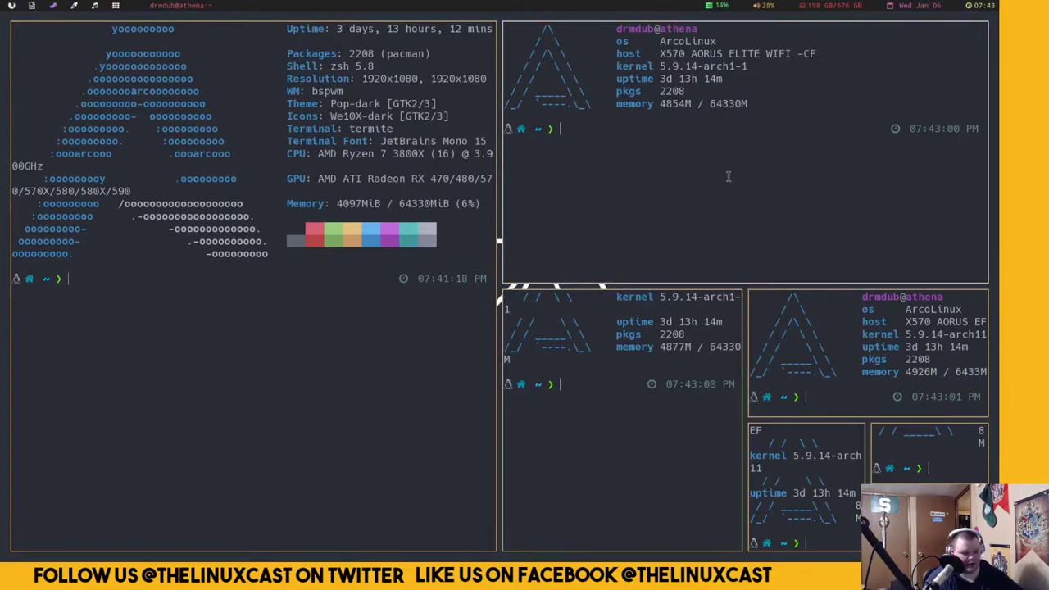
Go through the other workspaces to the one with the example bspwmrc file open on GitHub
{"action": "key", "text": "super+2"}
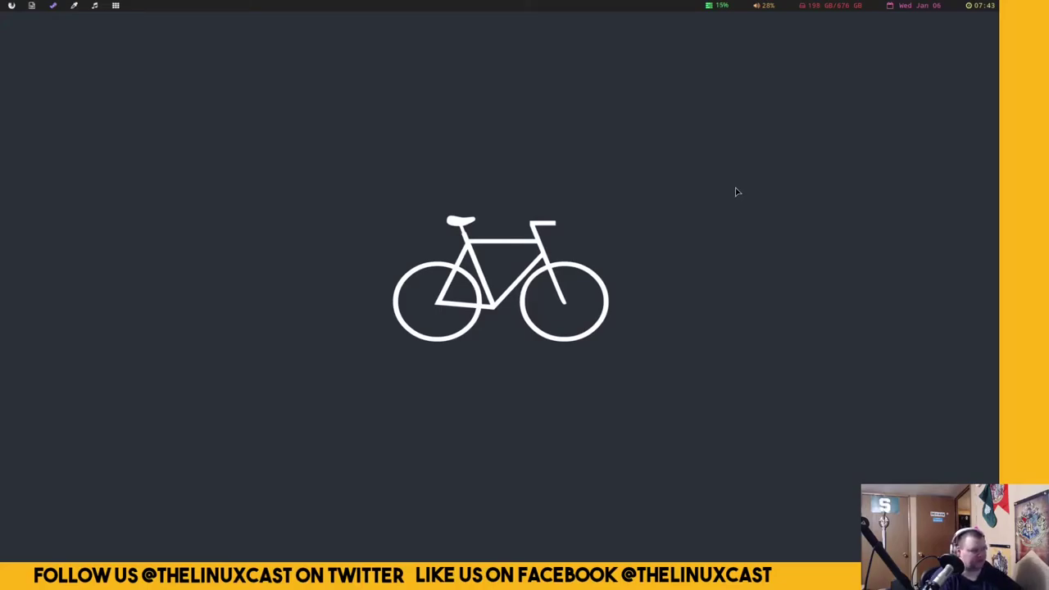
{"action": "left_click", "coordinate": [74, 6]}
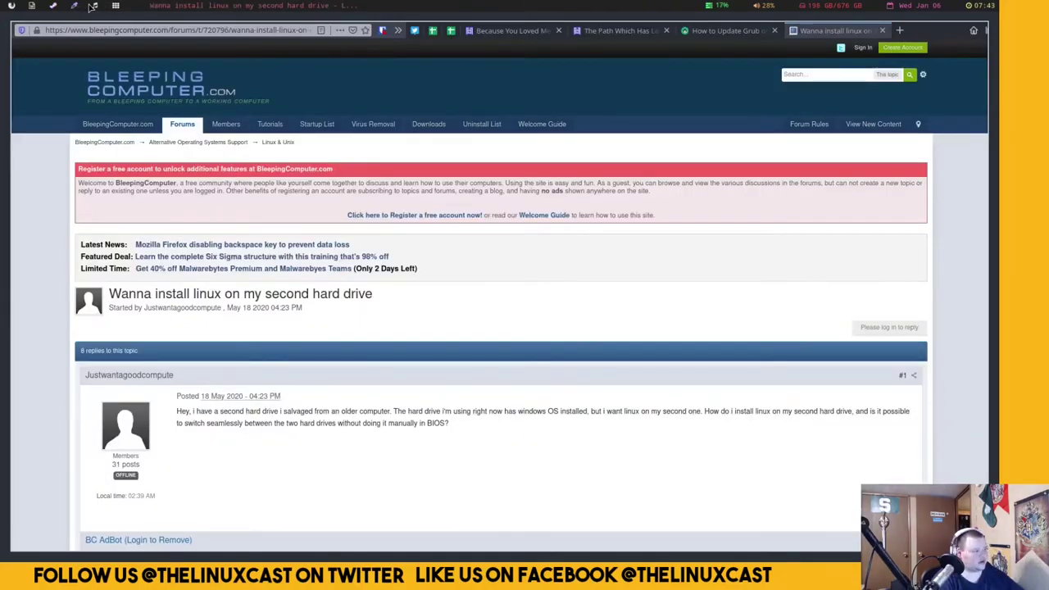
{"action": "left_click", "coordinate": [92, 6]}
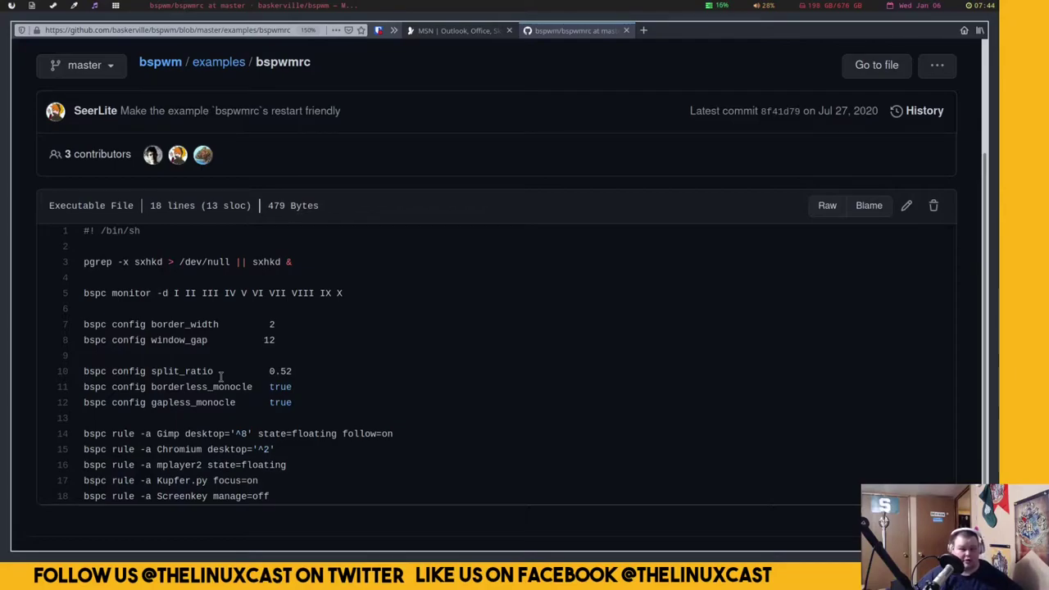
Open a terminal beside the browser and enlarge its text by two zoom levels
{"action": "key", "text": "super+Return"}
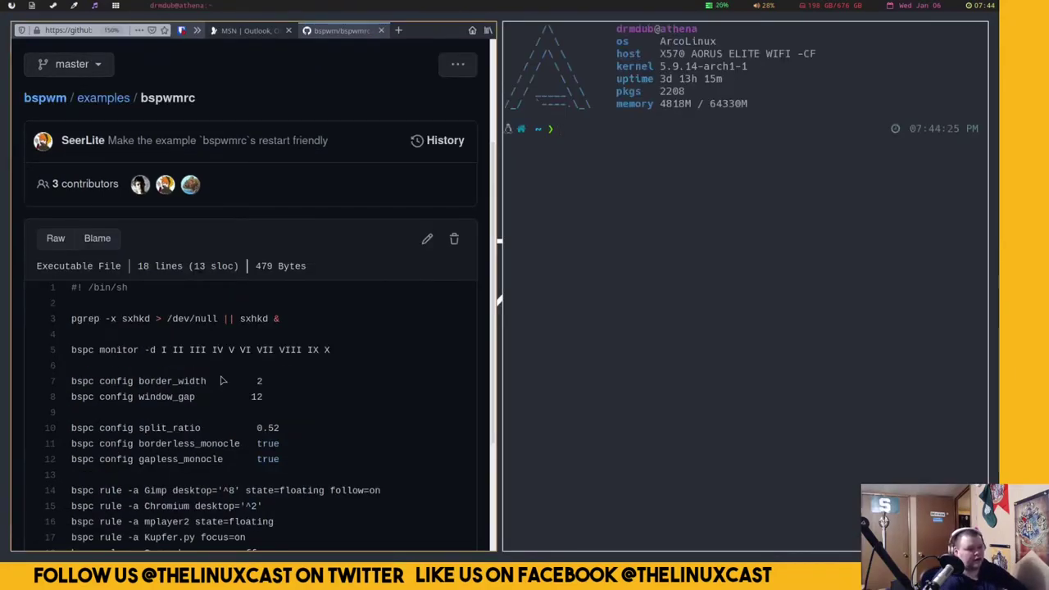
{"action": "type", "text": "c"}
{"action": "key", "text": "ctrl+plus"}
{"action": "key", "text": "ctrl+plus"}
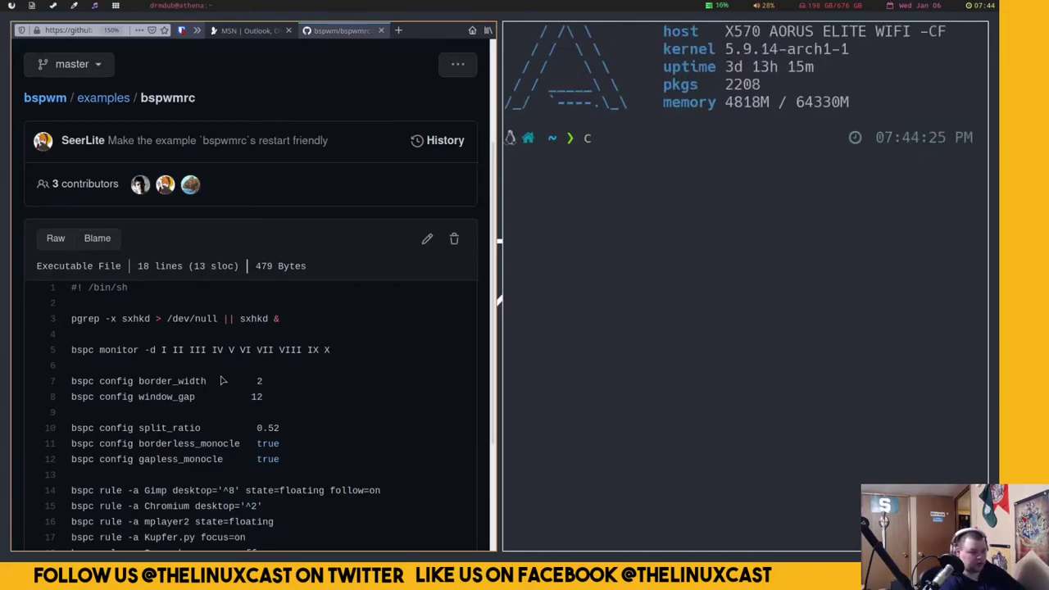
Change the terminal's directory to .config/bspwm/sxhkd
{"action": "type", "text": "df"}
{"action": "key", "text": "BackSpace"}
{"action": "type", "text": ".co"}
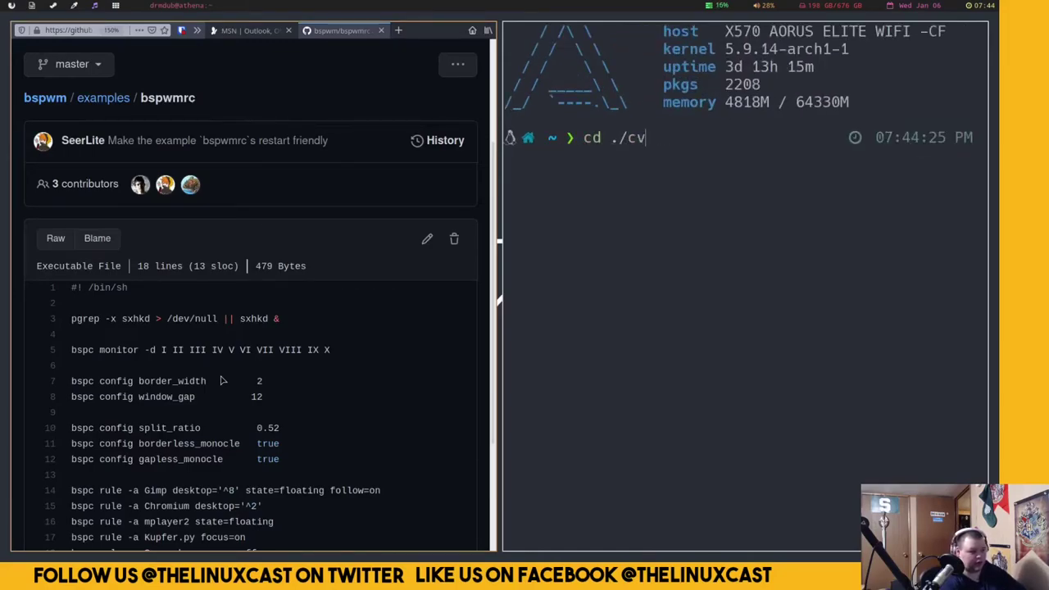
{"action": "type", "text": "nfig/d"}
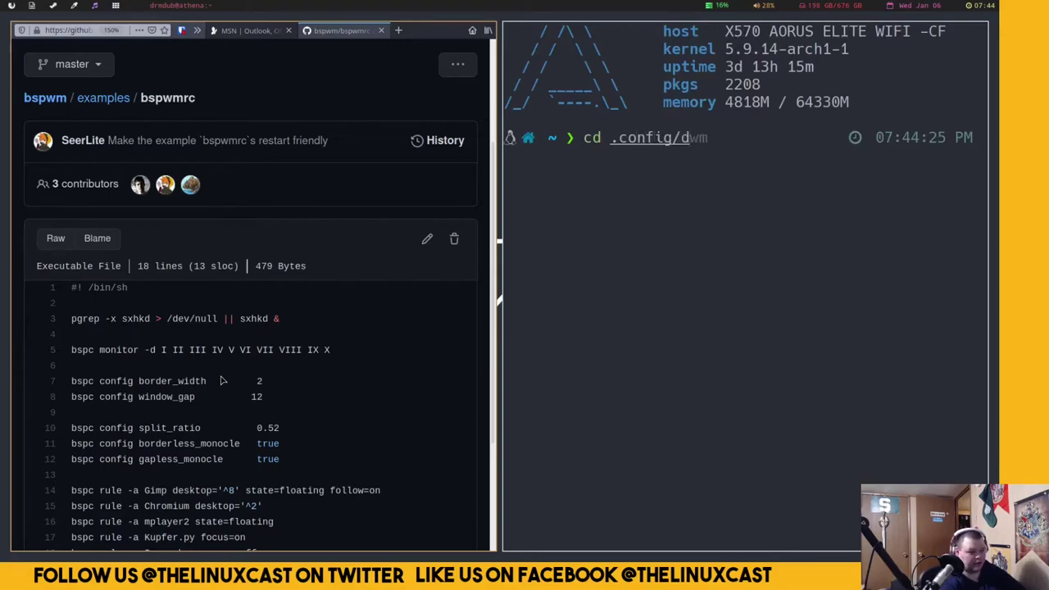
{"action": "key", "text": "BackSpace"}
{"action": "type", "text": "bws"}
{"action": "key", "text": "BackSpace"}
{"action": "key", "text": "BackSpace"}
{"action": "type", "text": "spwm/sx"}
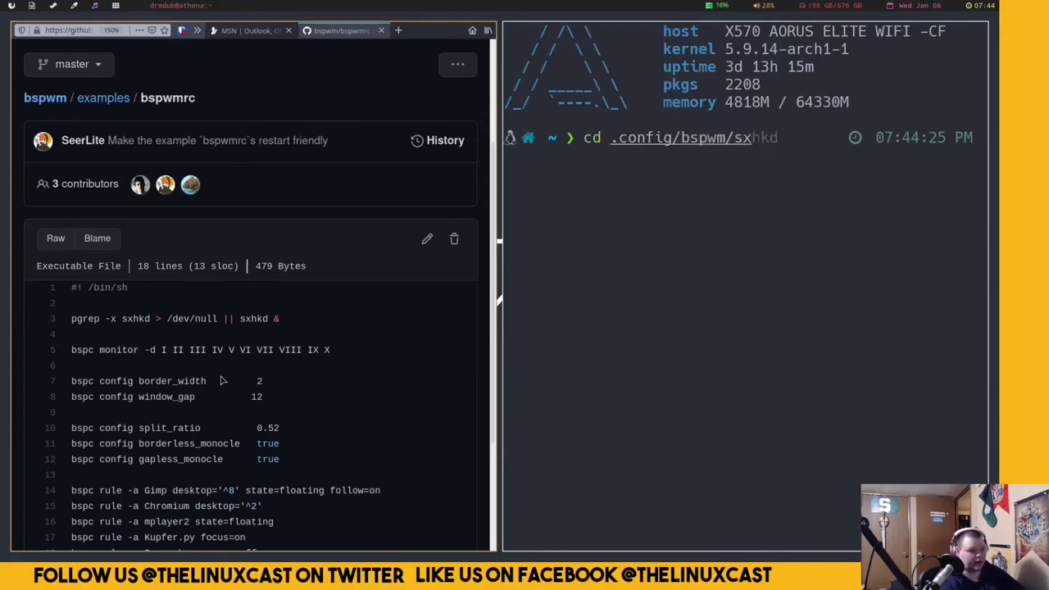
{"action": "key", "text": "Tab"}
{"action": "key", "text": "Return"}
List the sxhkd directory and open sxhkdrc in the editor with the v command
{"action": "type", "text": "ls"}
{"action": "key", "text": "Return"}
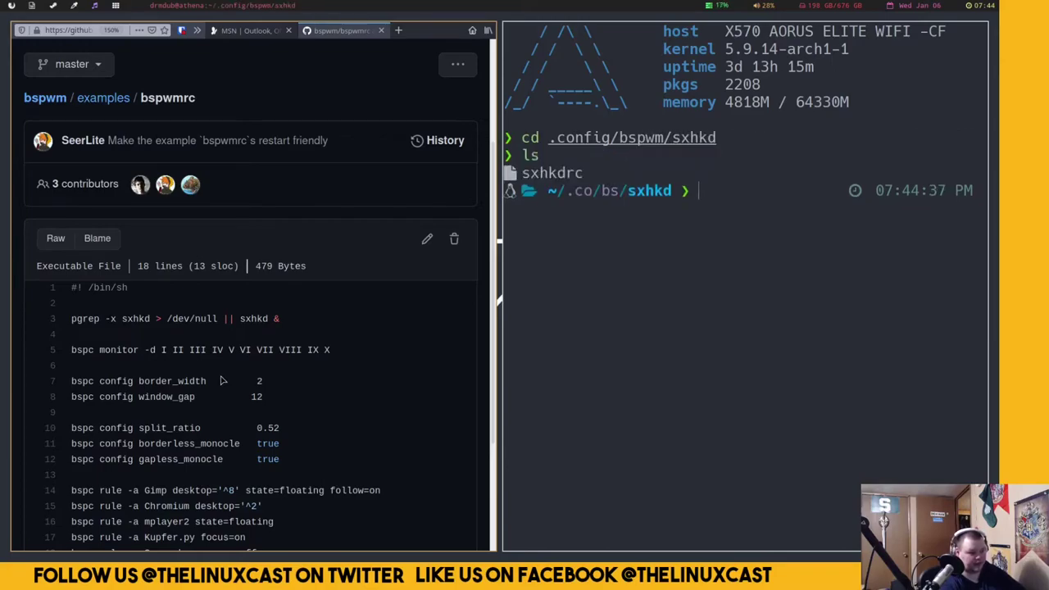
{"action": "type", "text": "v sx"}
{"action": "key", "text": "Tab"}
{"action": "key", "text": "Return"}
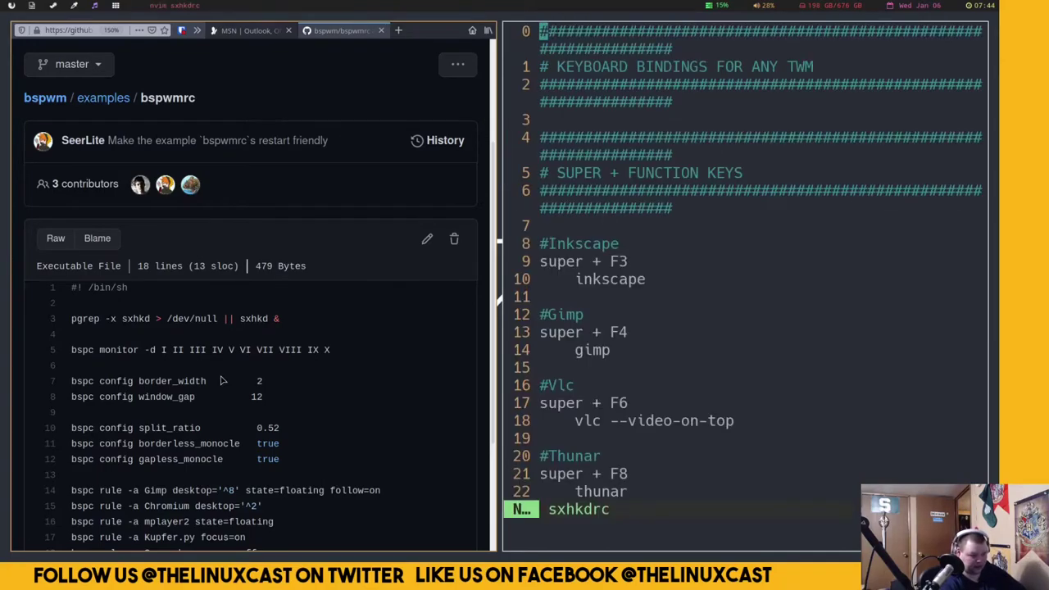
Look over the function-key bindings at the start of sxhkdrc, then quit the editor
{"action": "scroll", "coordinate": [353, 410], "scroll_direction": "down", "scroll_amount": 3}
{"action": "scroll", "coordinate": [352, 410], "scroll_direction": "up", "scroll_amount": 3}
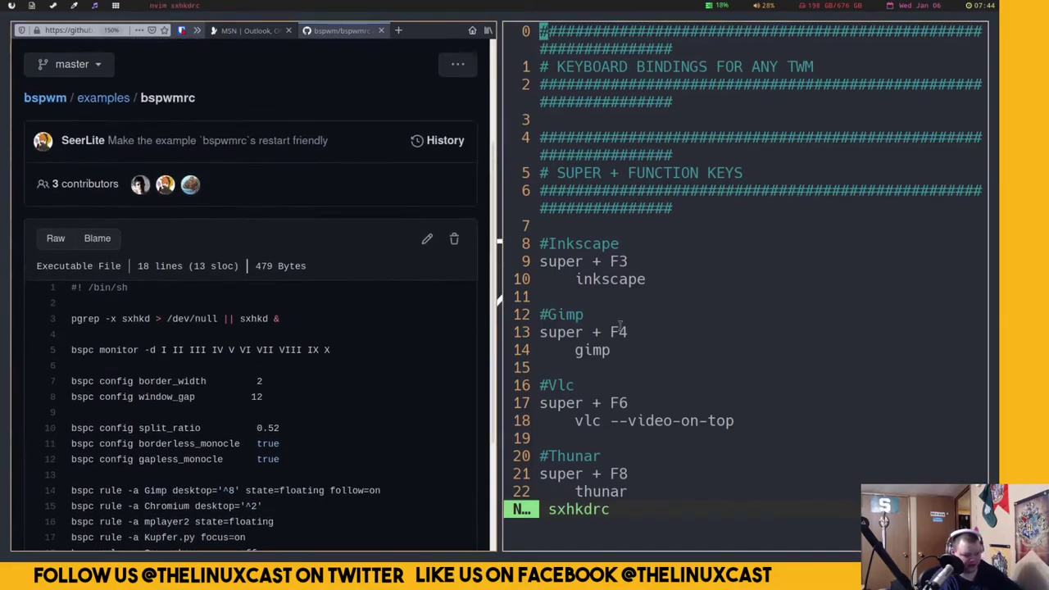
{"action": "key", "text": "j"}
{"action": "key", "text": "j"}
{"action": "key", "text": "j"}
{"action": "key", "text": "j"}
{"action": "key", "text": "j"}
{"action": "key", "text": "j"}
{"action": "key", "text": "j"}
{"action": "key", "text": "j"}
{"action": "key", "text": "j"}
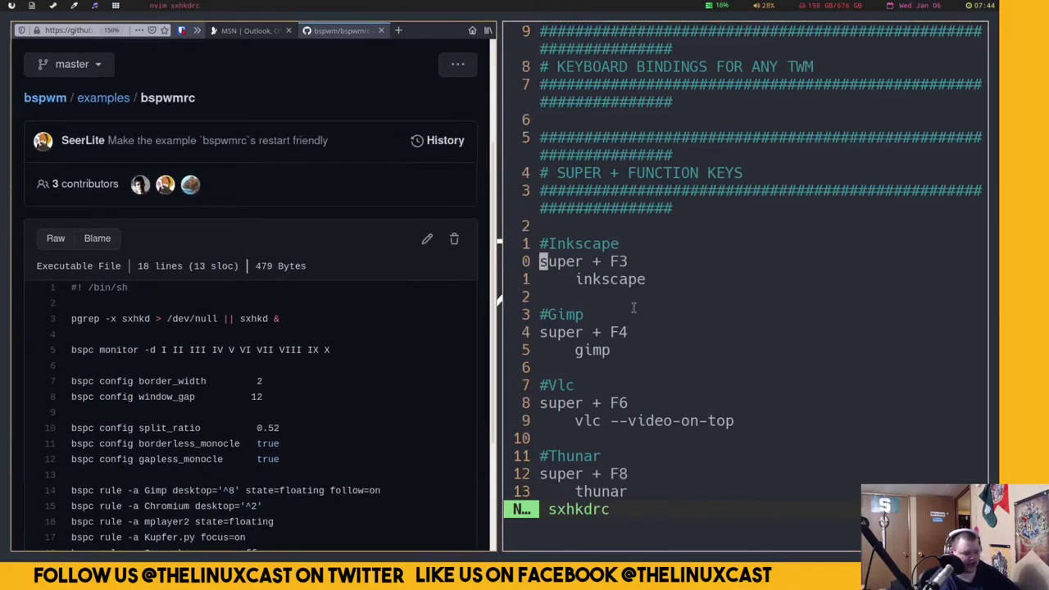
{"action": "type", "text": ":q"}
{"action": "key", "text": "Return"}
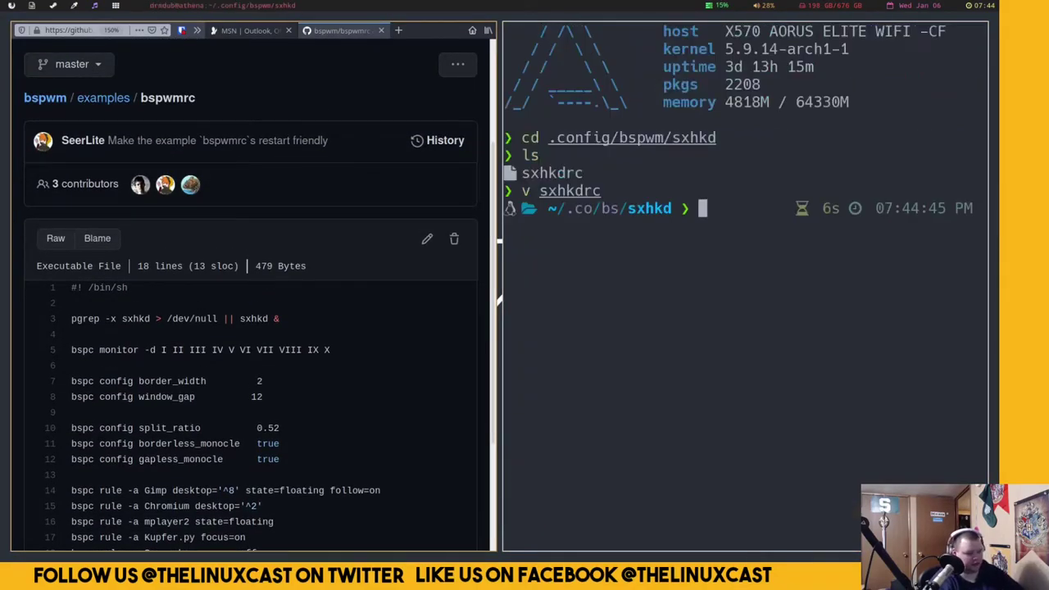
Go up to the bspwm directory, list its contents and highlight the bspwmrc file name
{"action": "type", "text": "cd .."}
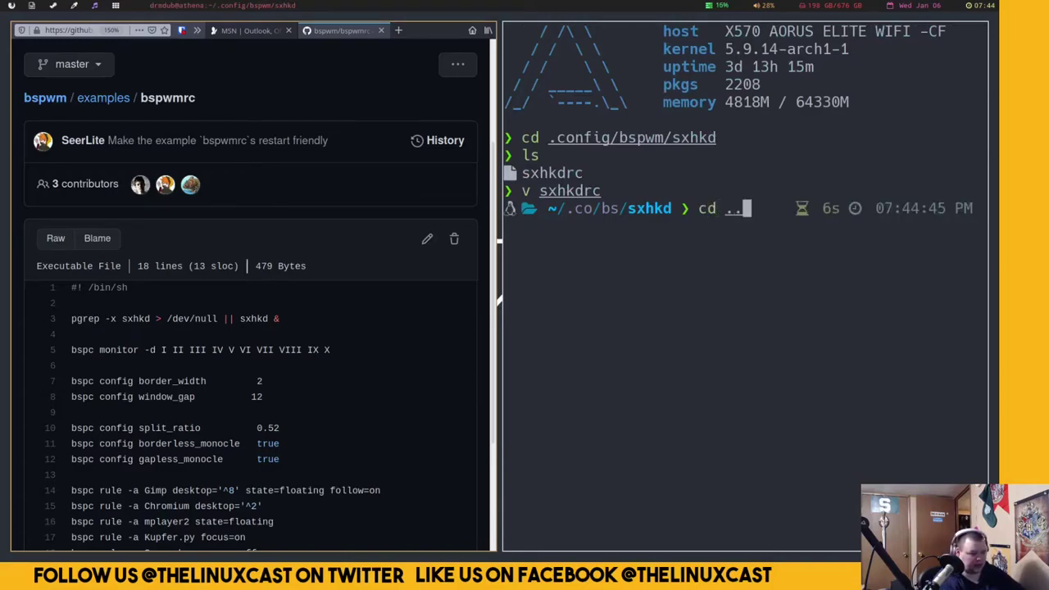
{"action": "key", "text": "Return"}
{"action": "type", "text": "ls"}
{"action": "key", "text": "Return"}
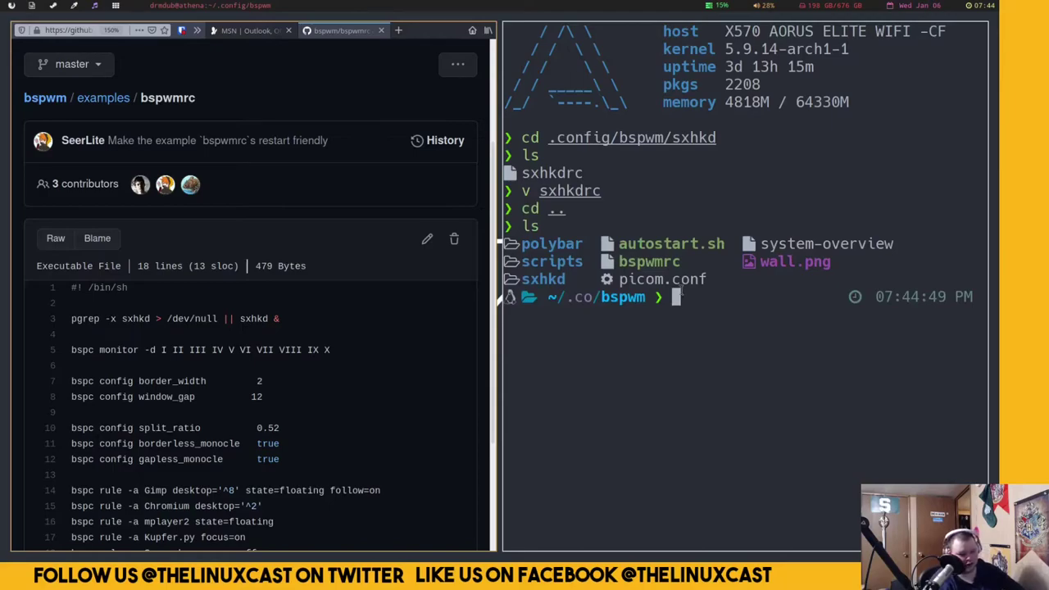
{"action": "left_click_drag", "start_coordinate": [669, 263], "coordinate": [629, 262]}
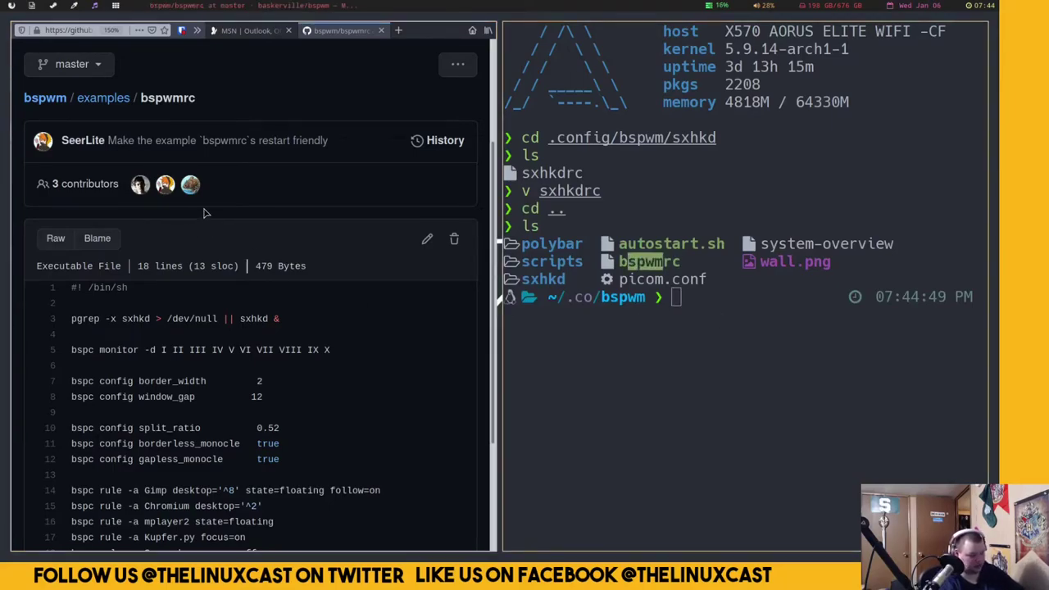
Close the browser window and open the local bspwmrc in the editor with the v command
{"action": "key", "text": "super+w"}
{"action": "type", "text": "v "}
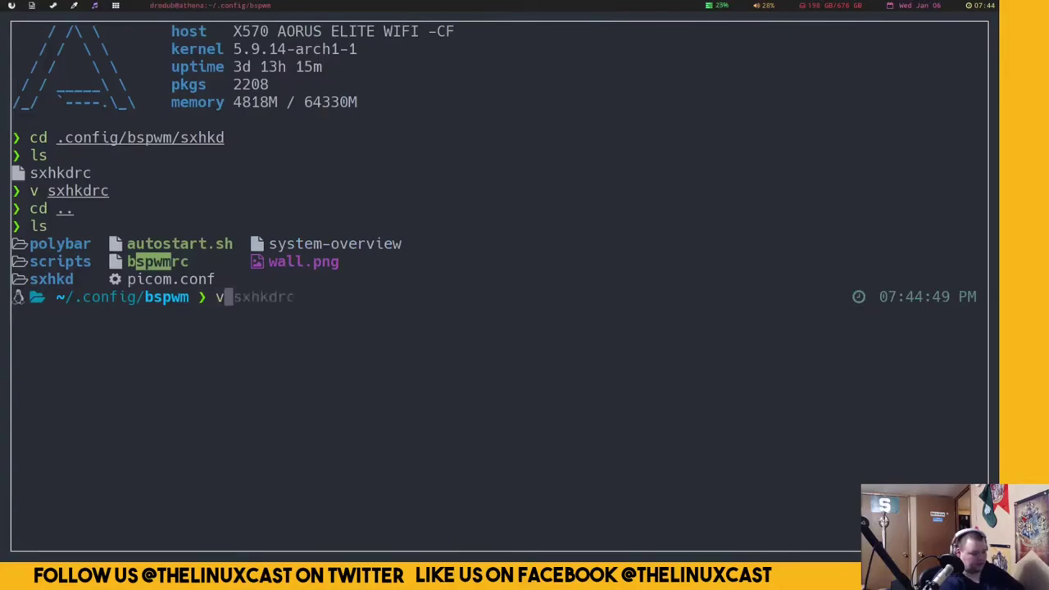
{"action": "type", "text": "bspwmrc"}
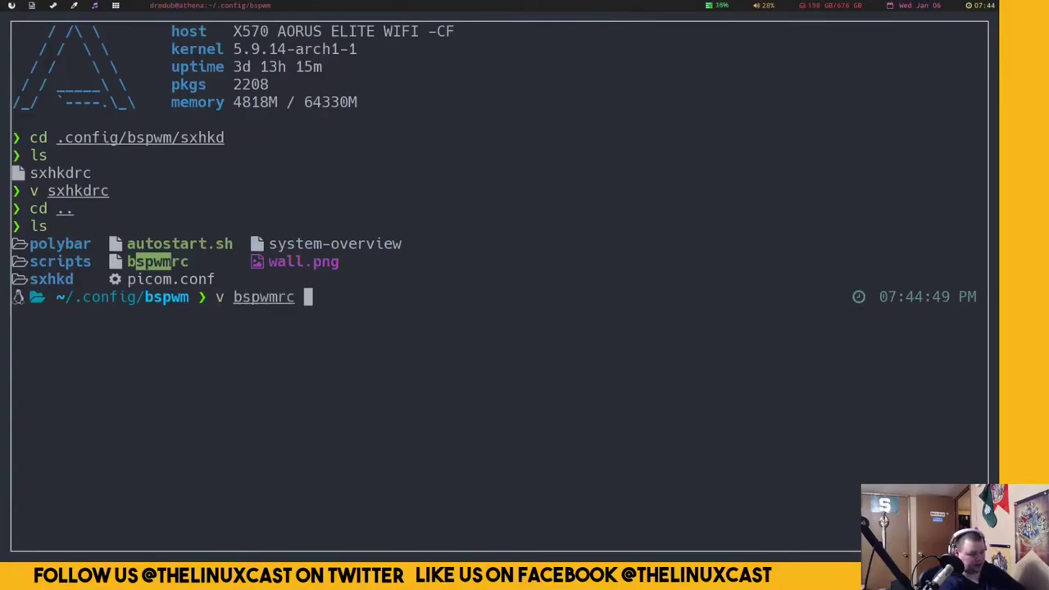
{"action": "key", "text": "Return"}
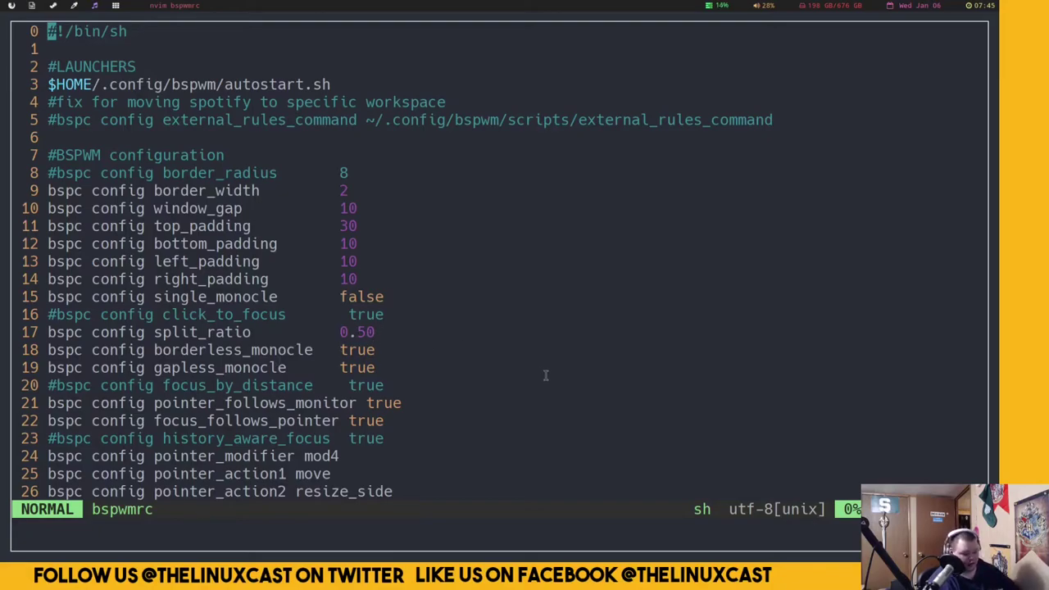
Open a second terminal tiled beside the bspwmrc editor, then close it again
{"action": "key", "text": "super+Return"}
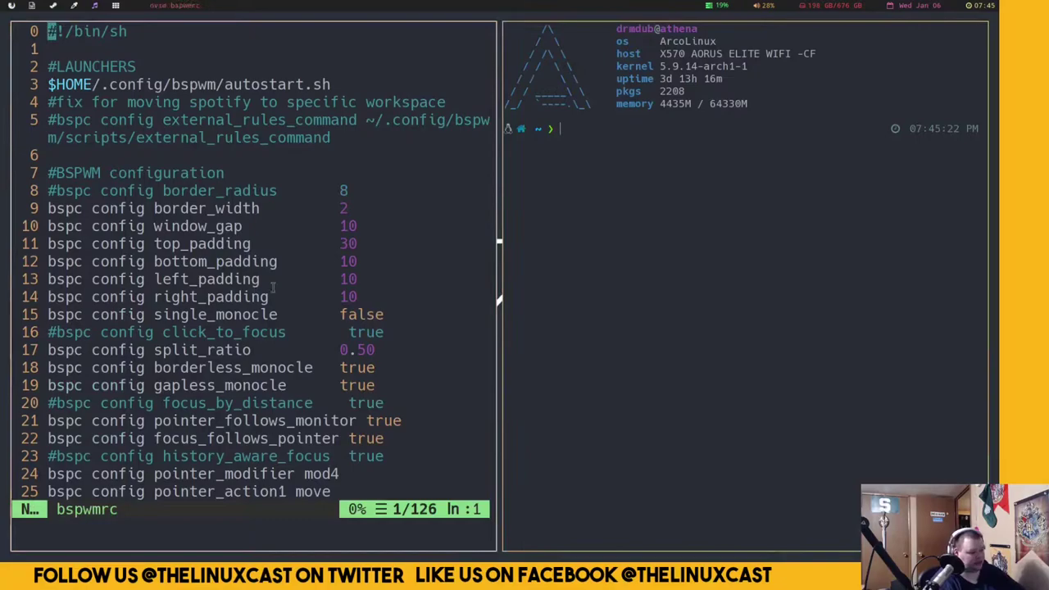
{"action": "key", "text": "super+q"}
Look through the bspwmrc settings from border width, gaps and padding down to the border colour lines
{"action": "key", "text": "j"}
{"action": "key", "text": "j"}
{"action": "key", "text": "j"}
{"action": "key", "text": "j"}
{"action": "key", "text": "j"}
{"action": "key", "text": "j"}
{"action": "key", "text": "j"}
{"action": "key", "text": "j"}
{"action": "key", "text": "j"}
{"action": "key", "text": "j"}
{"action": "key", "text": "j"}
{"action": "key", "text": "j"}
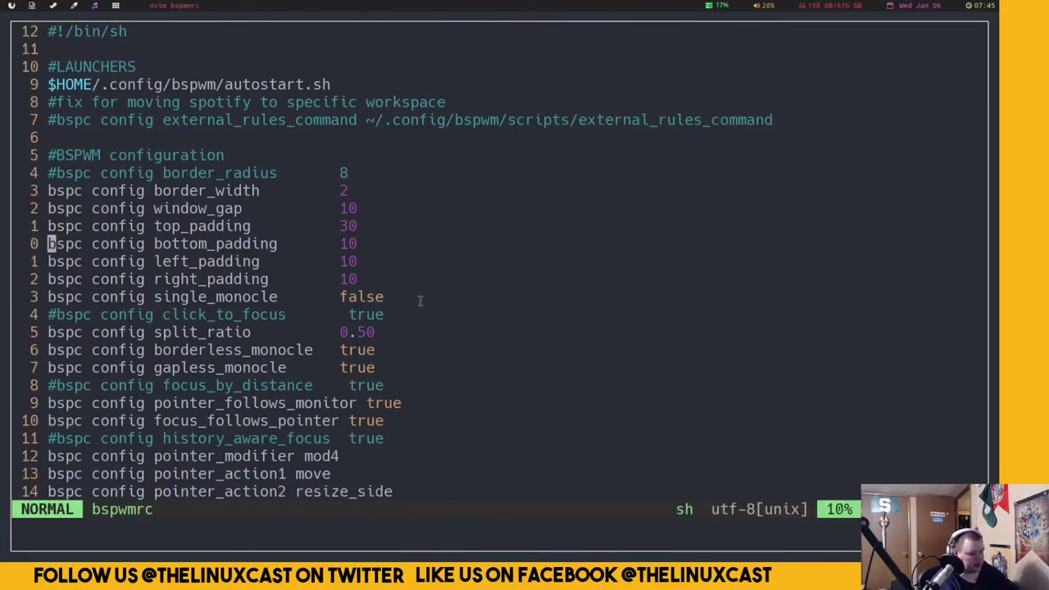
{"action": "key", "text": "j"}
{"action": "key", "text": "j"}
{"action": "key", "text": "j"}
{"action": "key", "text": "j"}
{"action": "key", "text": "j"}
{"action": "key", "text": "j"}
{"action": "key", "text": "j"}
{"action": "key", "text": "j"}
{"action": "key", "text": "j"}
{"action": "key", "text": "j"}
{"action": "key", "text": "j"}
{"action": "key", "text": "j"}
{"action": "key", "text": "j"}
{"action": "key", "text": "j"}
{"action": "key", "text": "j"}
{"action": "key", "text": "j"}
{"action": "key", "text": "j"}
{"action": "key", "text": "j"}
{"action": "key", "text": "j"}
{"action": "key", "text": "j"}
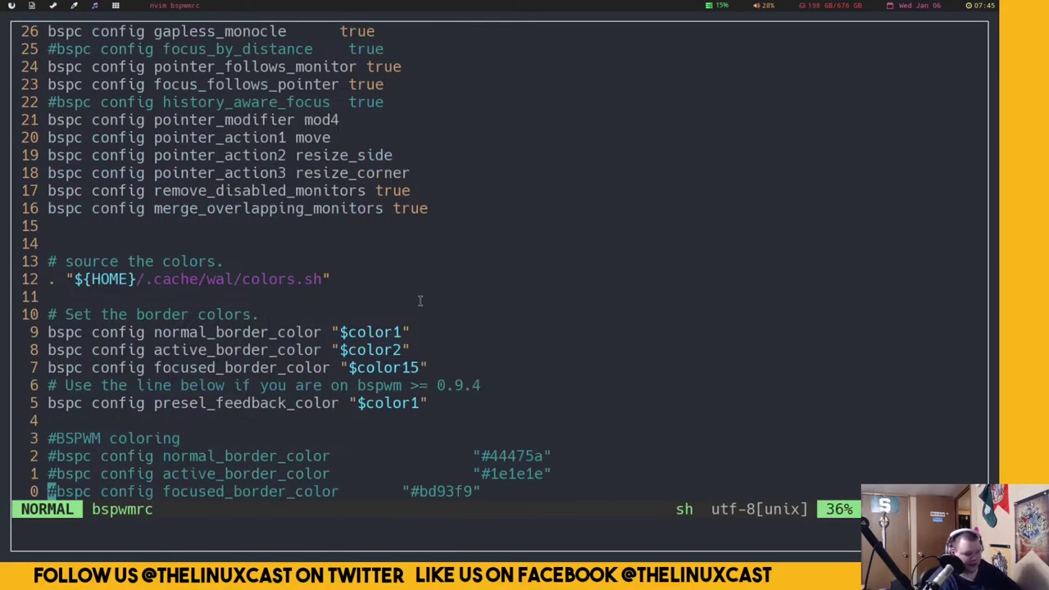
Look at the desktop and external rules at the end of bspwmrc, return to its first line and close the window
{"action": "key", "text": "shift+g"}
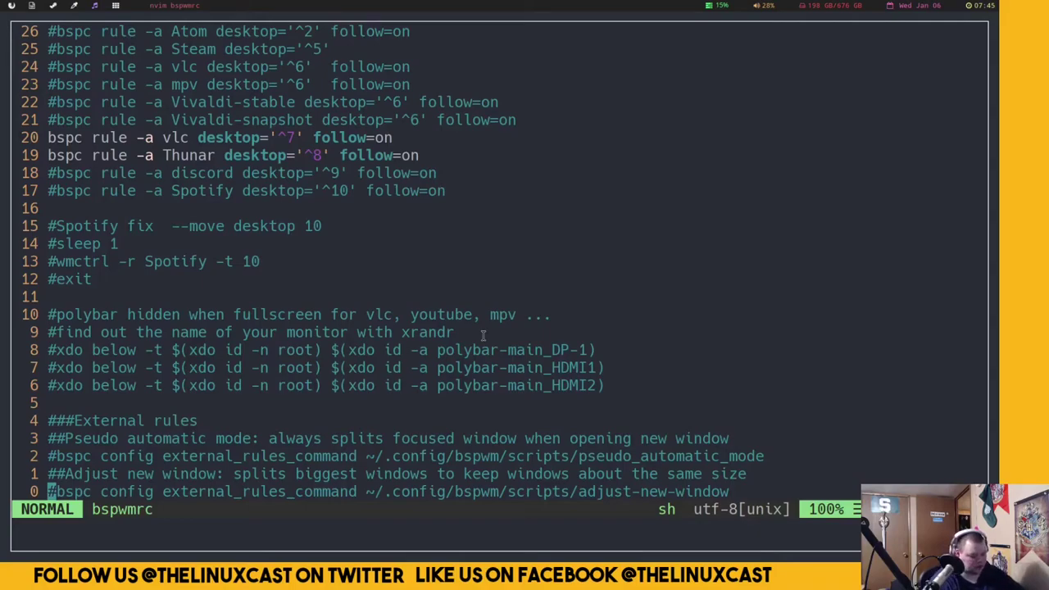
{"action": "key", "text": "g"}
{"action": "key", "text": "g"}
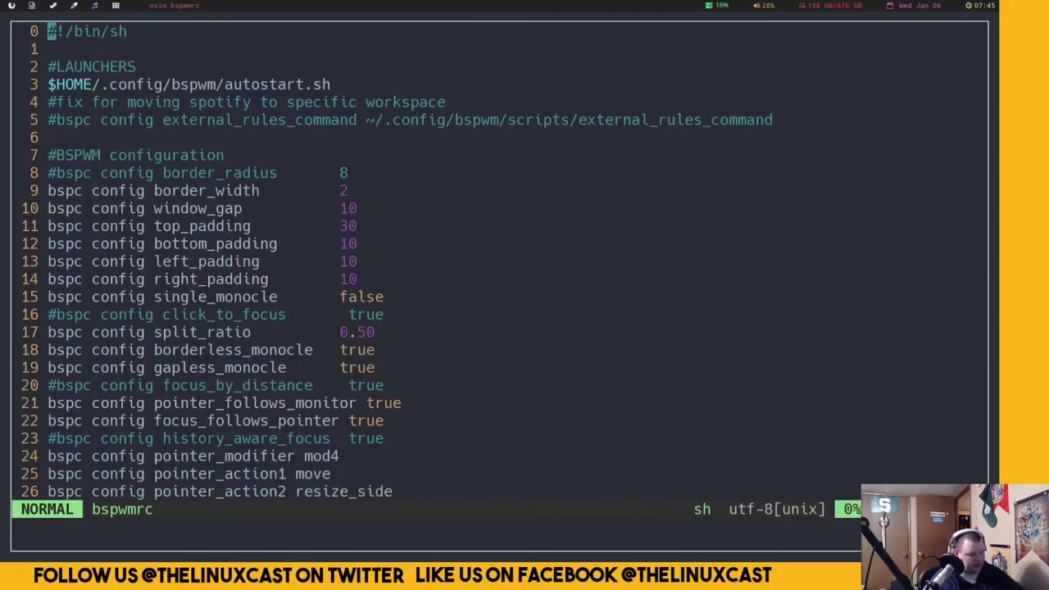
{"action": "key", "text": "y"}
{"action": "key", "text": "y"}
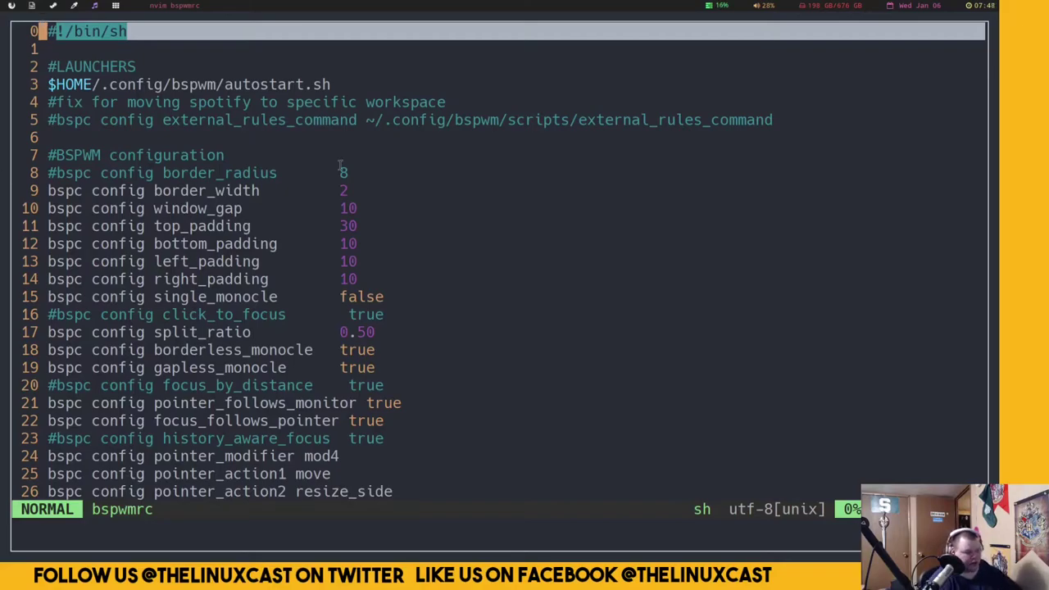
{"action": "key", "text": "super+w"}
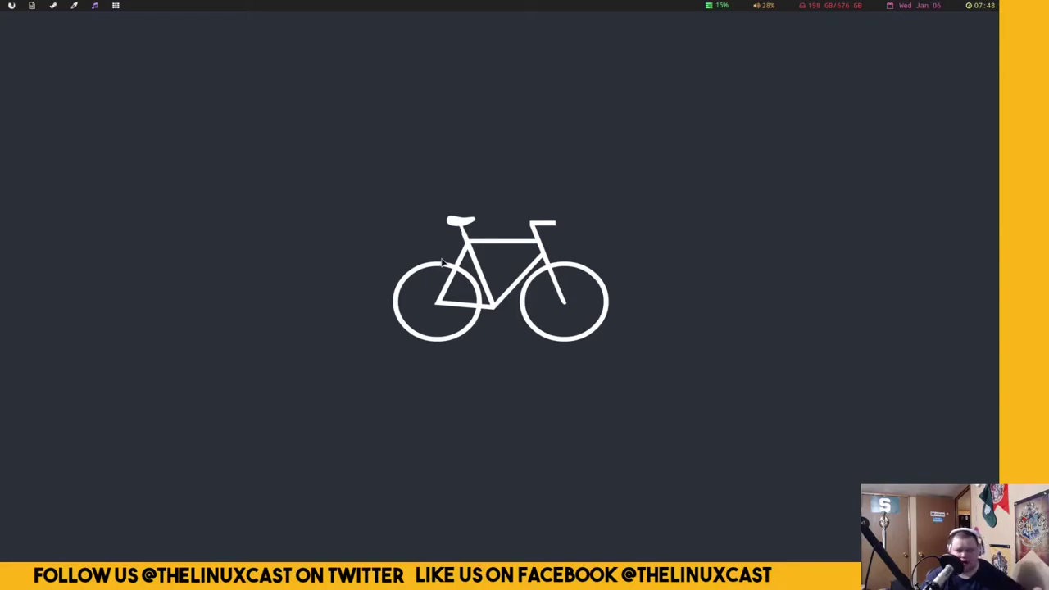
Launch the Nitrogen wallpaper manager from the run launcher
{"action": "key", "text": "super+d"}
{"action": "type", "text": "bitwar"}
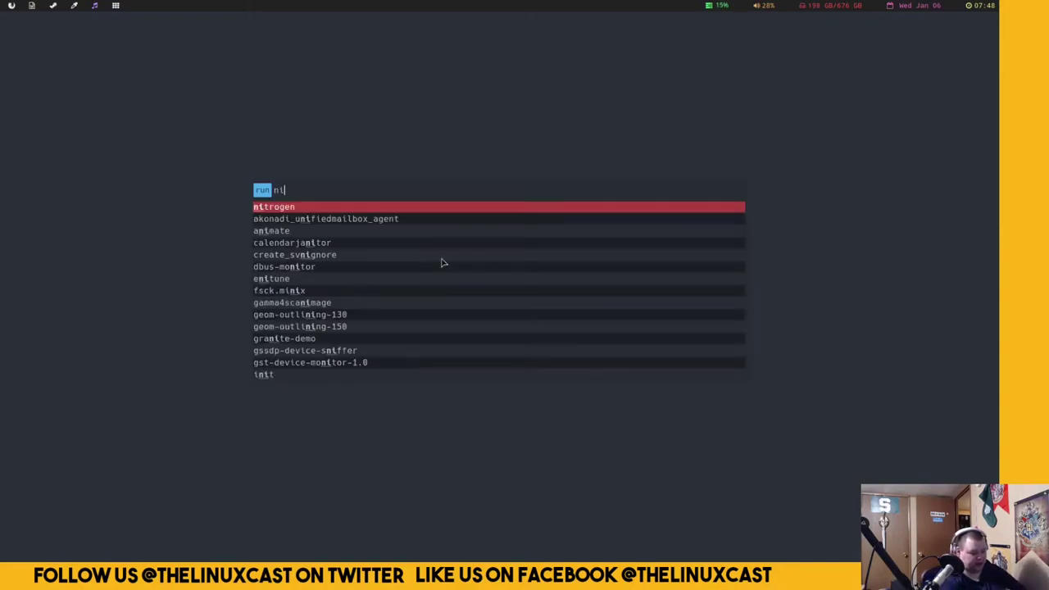
{"action": "key", "text": "Return"}
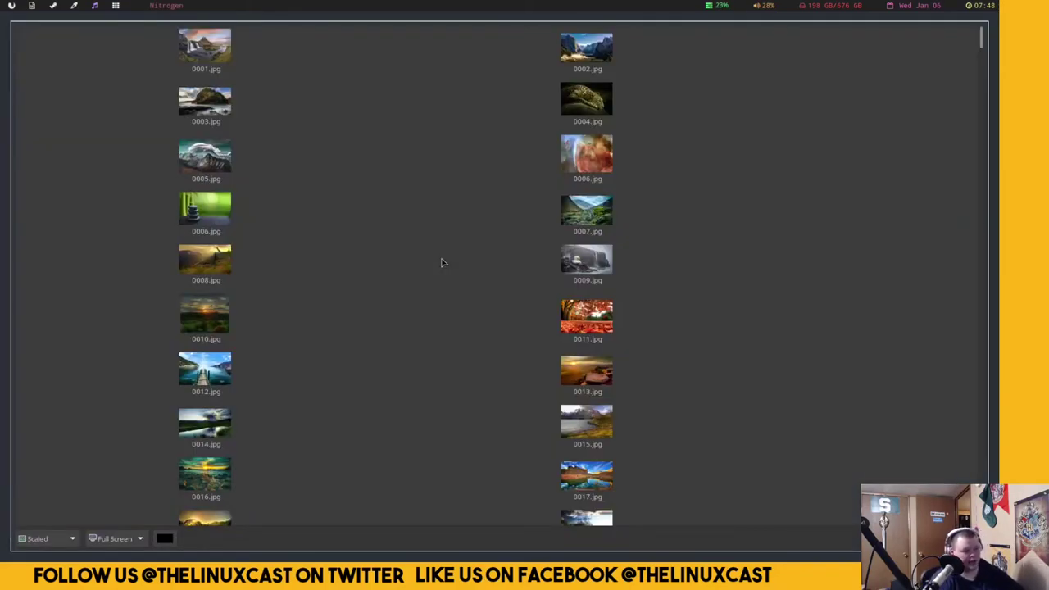
Set 0028.jpg as the scaled wallpaper for Screen 1
{"action": "scroll", "coordinate": [440, 262], "scroll_direction": "down", "scroll_amount": 10}
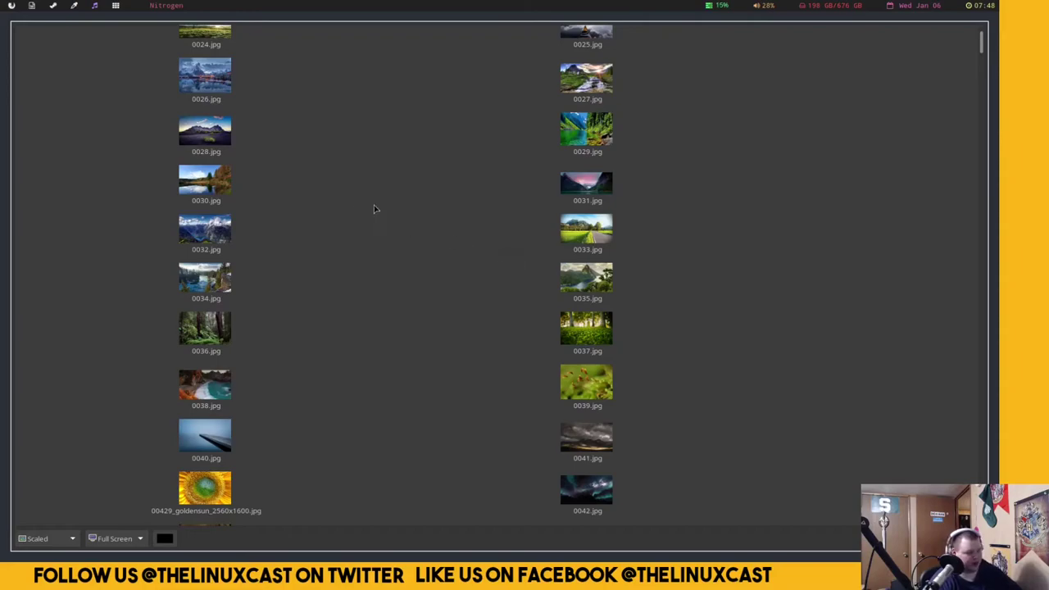
{"action": "left_click", "coordinate": [205, 130]}
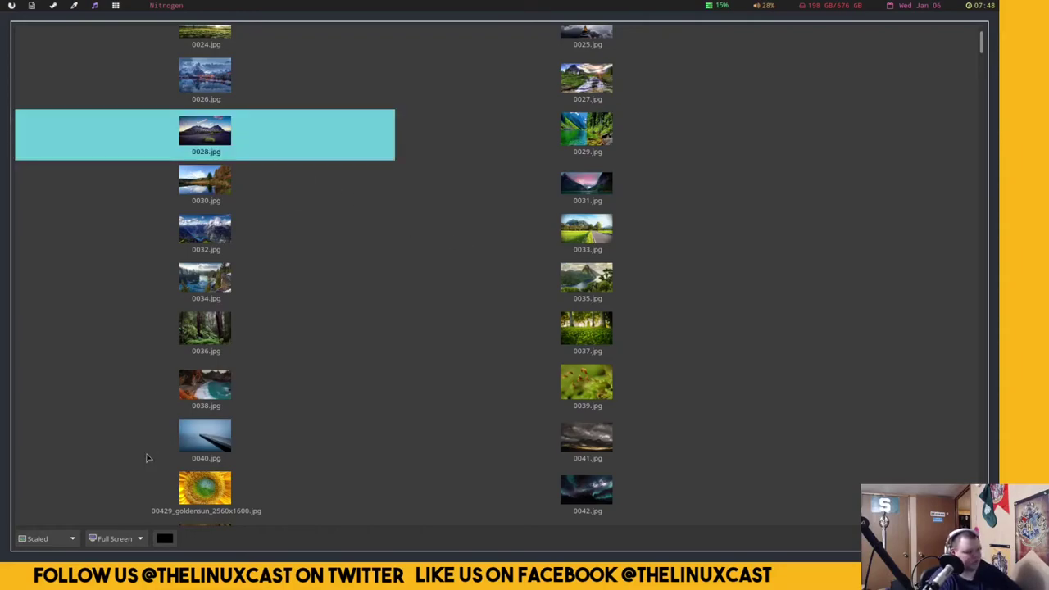
{"action": "left_click", "coordinate": [129, 538]}
{"action": "left_click", "coordinate": [119, 520]}
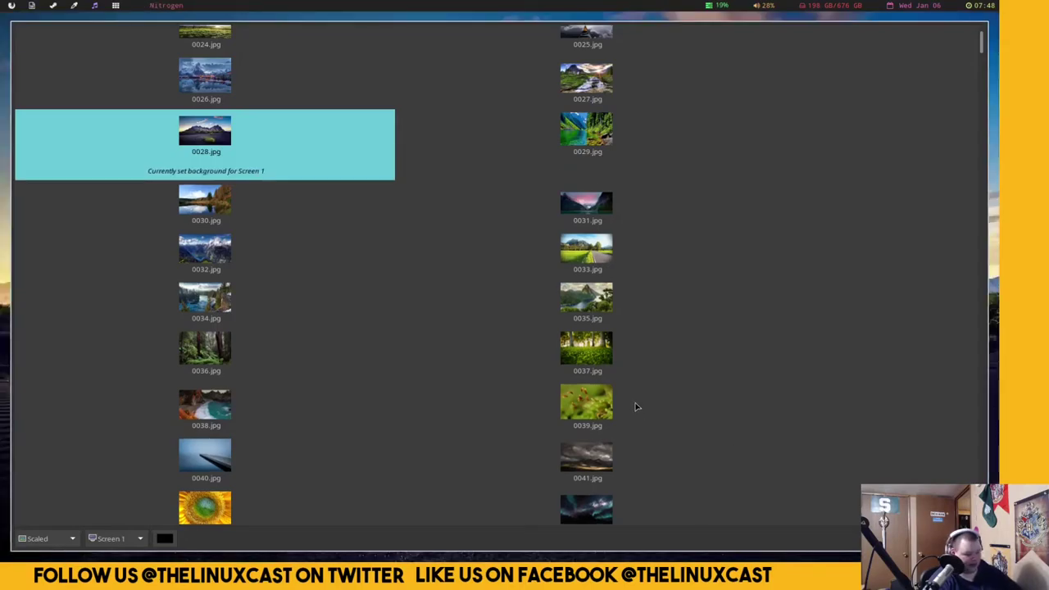
{"action": "key", "text": "Return"}
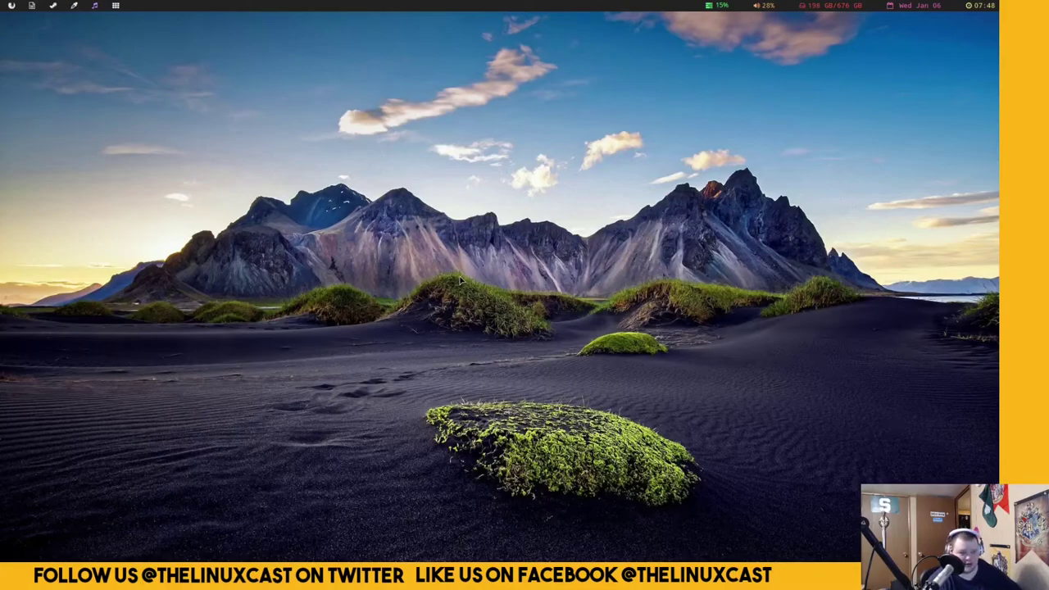
Open a new terminal window and enlarge its text
{"action": "key", "text": "super+Return"}
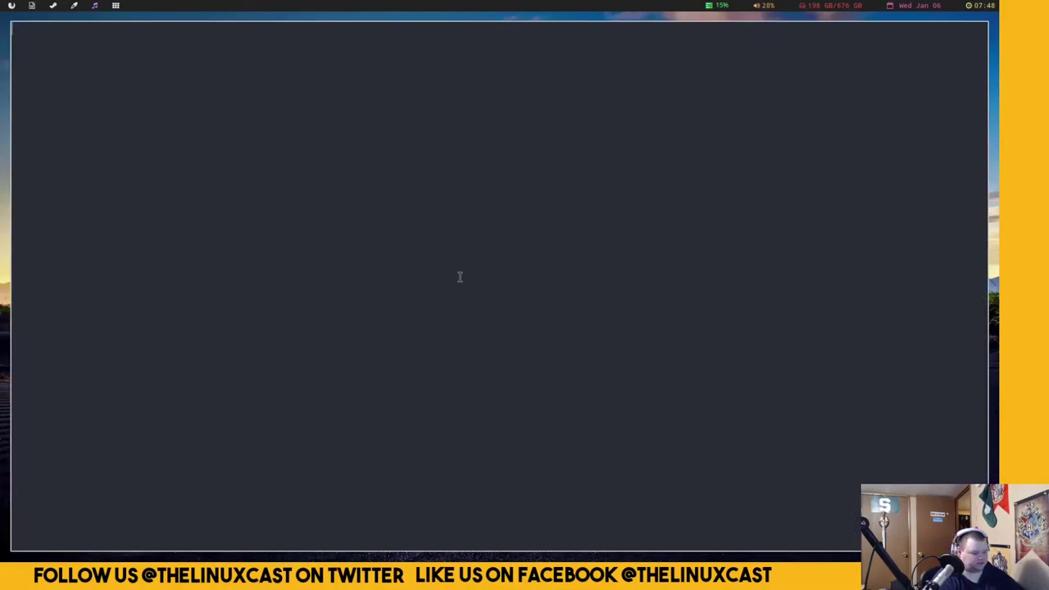
{"action": "key", "text": "ctrl+equal"}
{"action": "key", "text": "ctrl+equal"}
{"action": "key", "text": "ctrl+equal"}
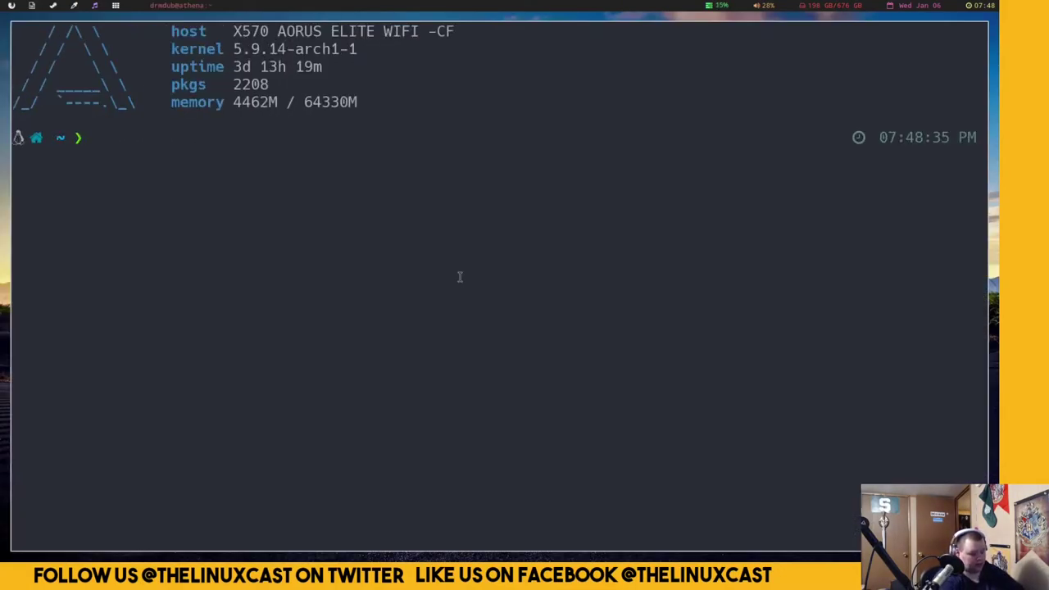
Change to the .config/bspwm directory and list its contents
{"action": "type", "text": "cd .copn"}
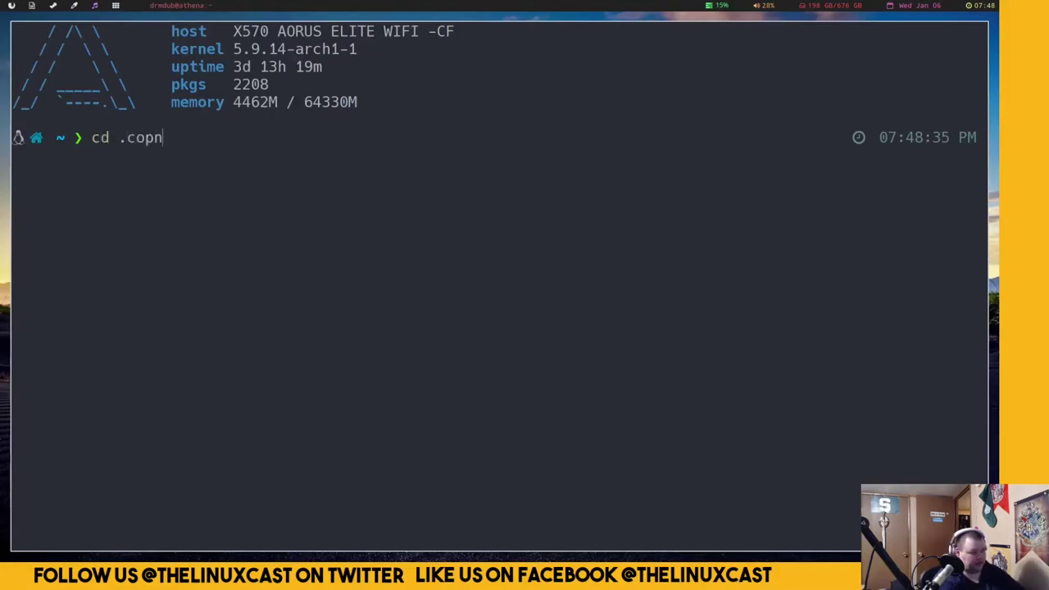
{"action": "key", "text": "BackSpace"}
{"action": "key", "text": "BackSpace"}
{"action": "key", "text": "BackSpace"}
{"action": "type", "text": "onfig/b"}
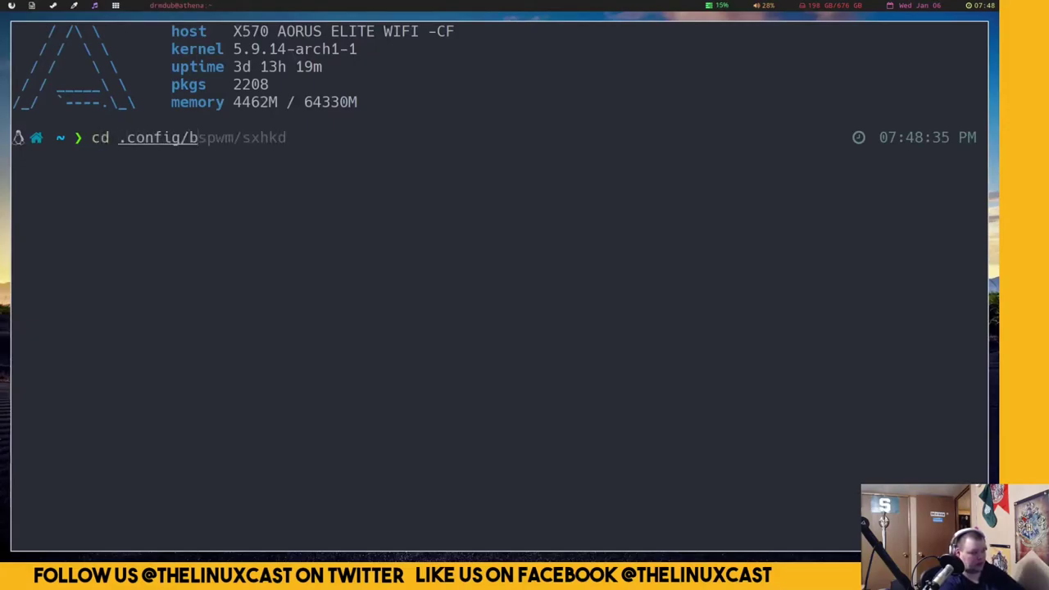
{"action": "key", "text": "Tab"}
{"action": "type", "text": "spwm/"}
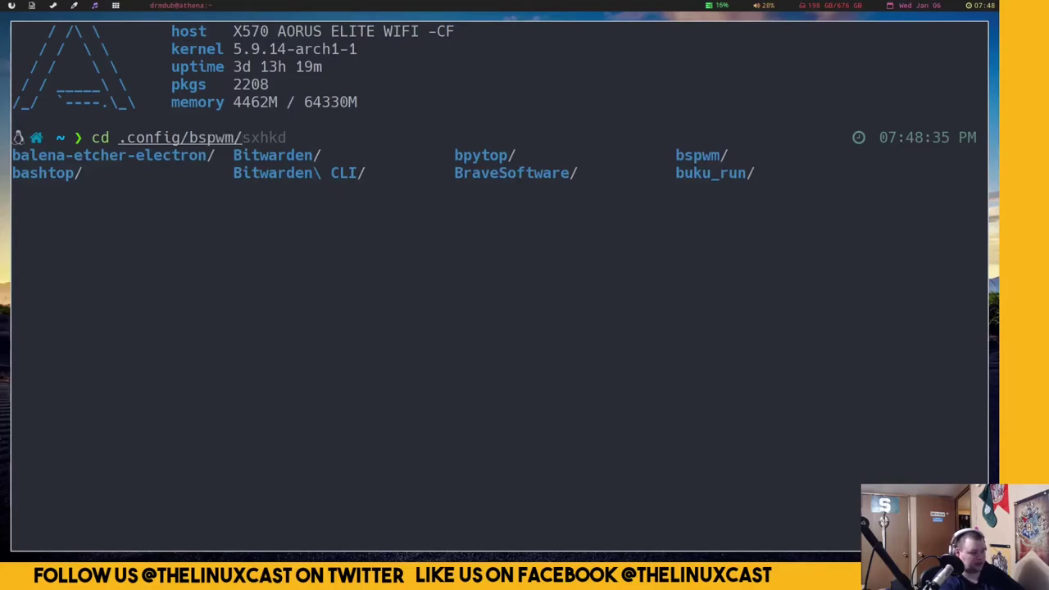
{"action": "key", "text": "Return"}
{"action": "type", "text": "ls"}
{"action": "key", "text": "Return"}
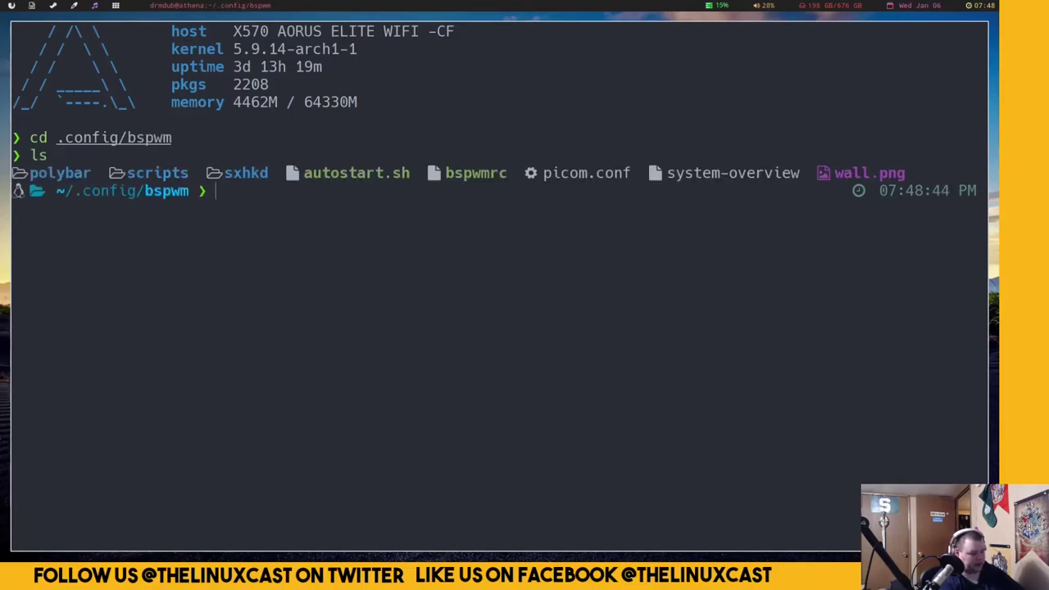
Open autostart.sh in the editor with the v command
{"action": "type", "text": "v au"}
{"action": "key", "text": "Tab"}
{"action": "key", "text": "Return"}
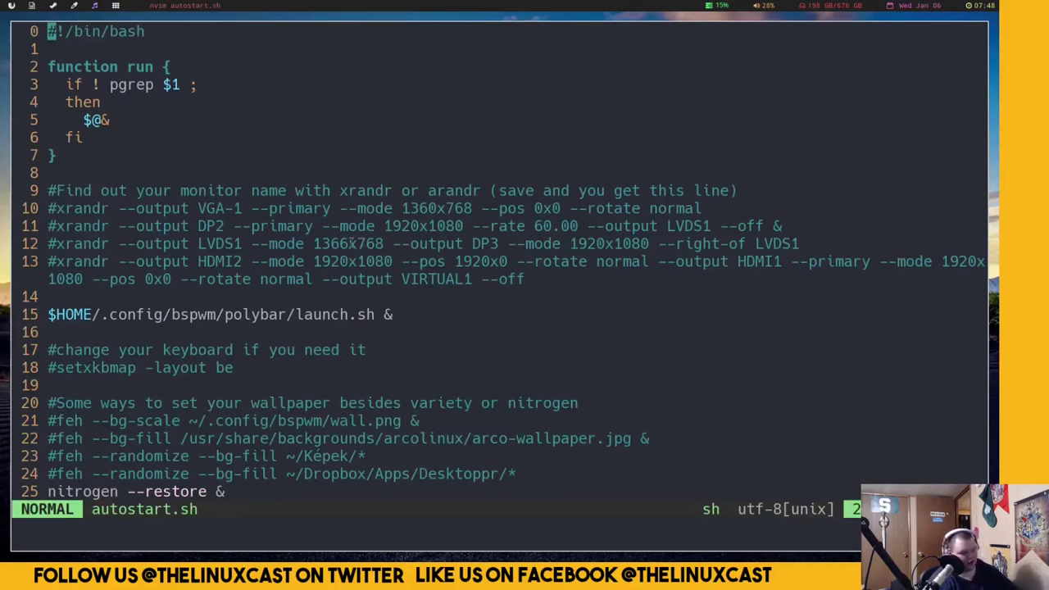
Highlight the polybar launch script path in autostart.sh and look through the file down to the xfce4-power-manager line
{"action": "left_click_drag", "start_coordinate": [99, 315], "coordinate": [387, 313]}
{"action": "key", "text": "j"}
{"action": "key", "text": "j"}
{"action": "key", "text": "j"}
{"action": "key", "text": "j"}
{"action": "key", "text": "j"}
{"action": "key", "text": "j"}
{"action": "key", "text": "j"}
{"action": "key", "text": "j"}
{"action": "key", "text": "j"}
{"action": "key", "text": "j"}
{"action": "key", "text": "j"}
{"action": "key", "text": "j"}
{"action": "key", "text": "j"}
{"action": "key", "text": "j"}
{"action": "key", "text": "j"}
{"action": "key", "text": "j"}
{"action": "key", "text": "j"}
{"action": "key", "text": "j"}
{"action": "key", "text": "j"}
{"action": "key", "text": "j"}
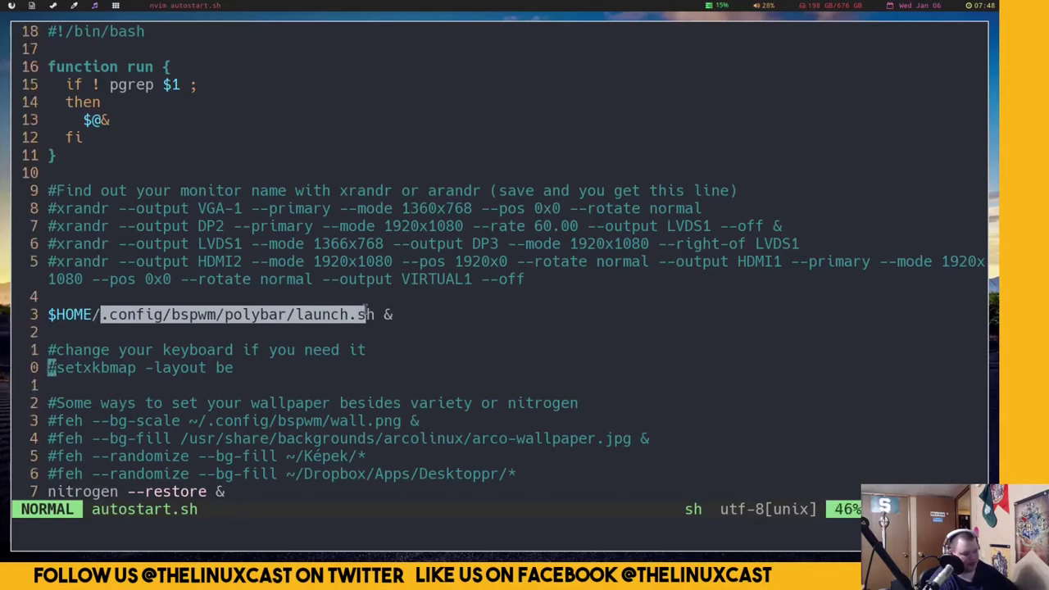
{"action": "key", "text": "j"}
{"action": "key", "text": "j"}
{"action": "key", "text": "j"}
{"action": "key", "text": "j"}
{"action": "key", "text": "j"}
{"action": "key", "text": "j"}
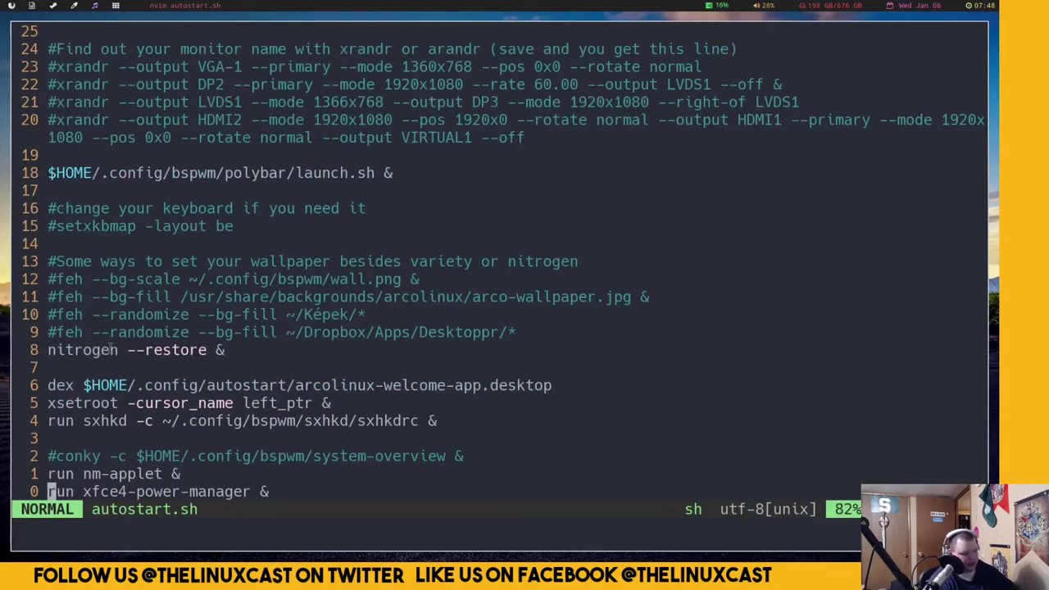
Highlight the nitrogen --restore command, then save and quit autostart.sh
{"action": "left_click_drag", "start_coordinate": [100, 351], "coordinate": [197, 343]}
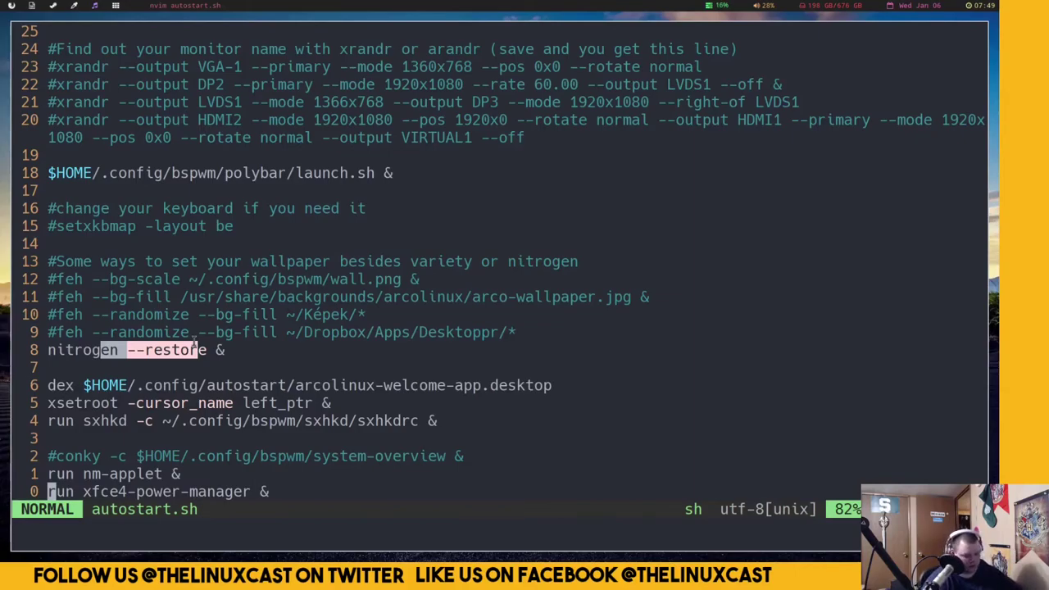
{"action": "type", "text": ":wq"}
{"action": "key", "text": "Return"}
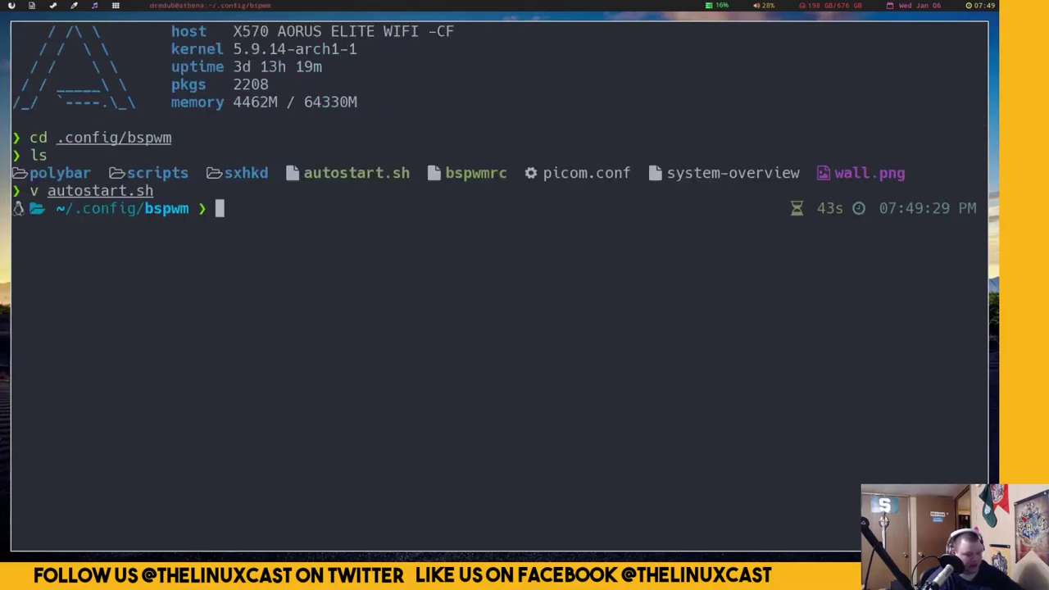